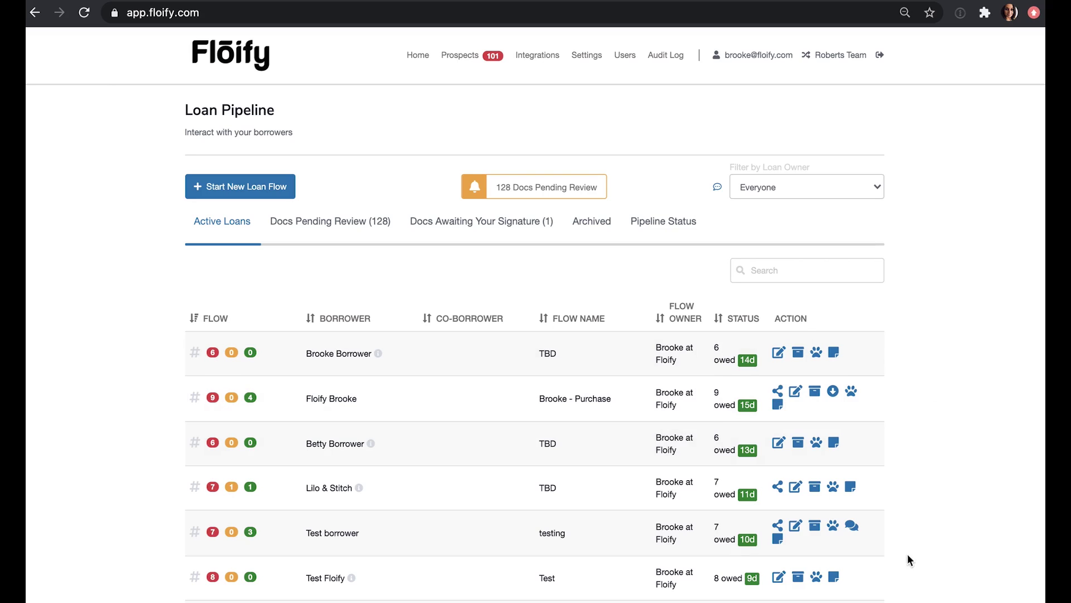
- Check the team switching options available to the current account and dismiss the dialog
mouse_move(530, 193)
click(835, 60)
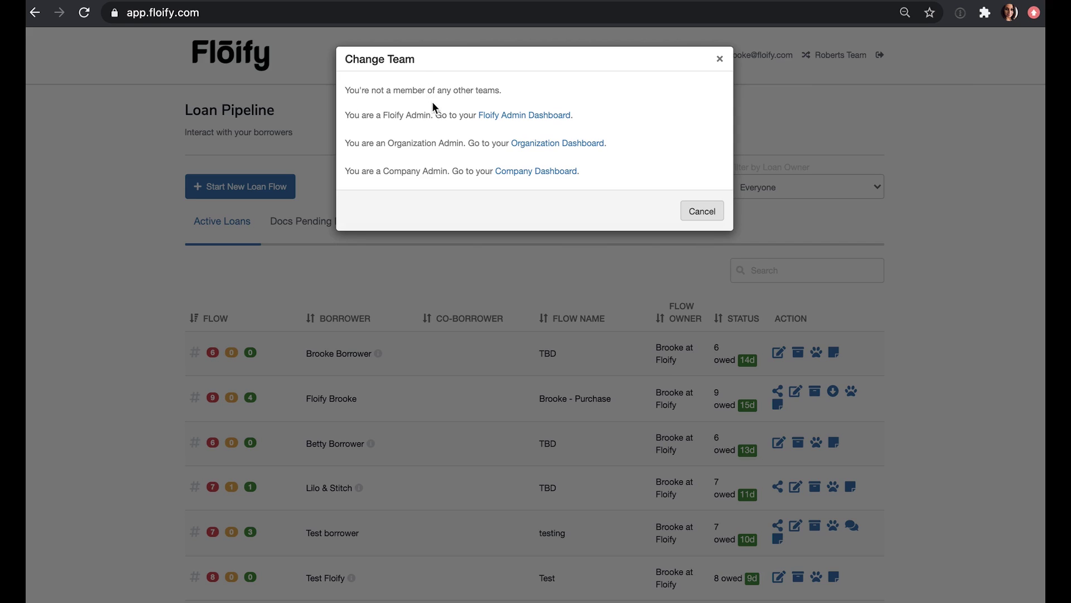
click(720, 60)
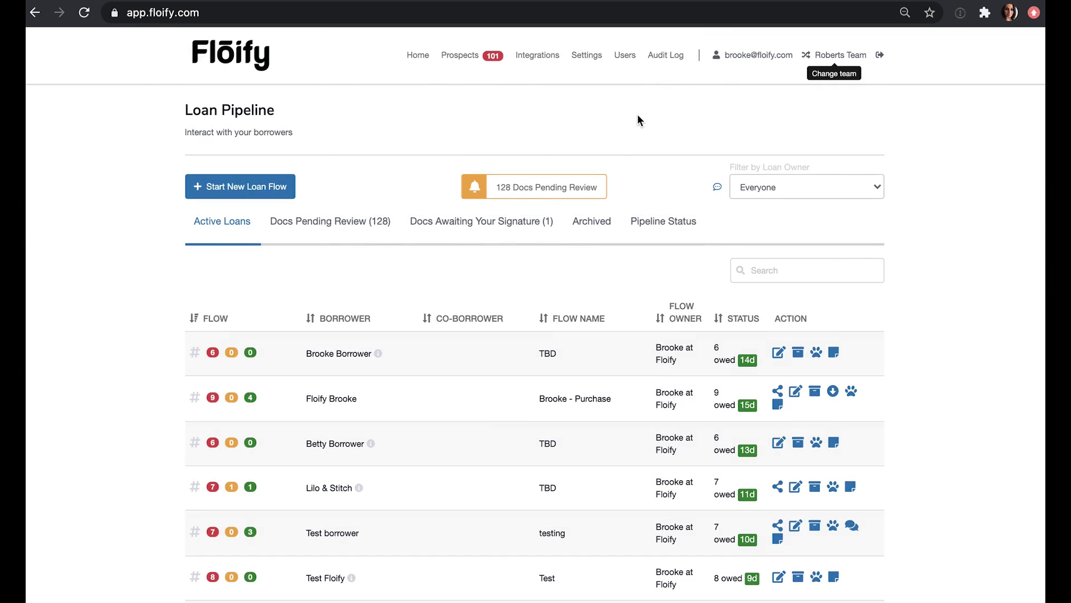
- Review the first regular user's details and permission options from the Users list, and return to the list
click(625, 58)
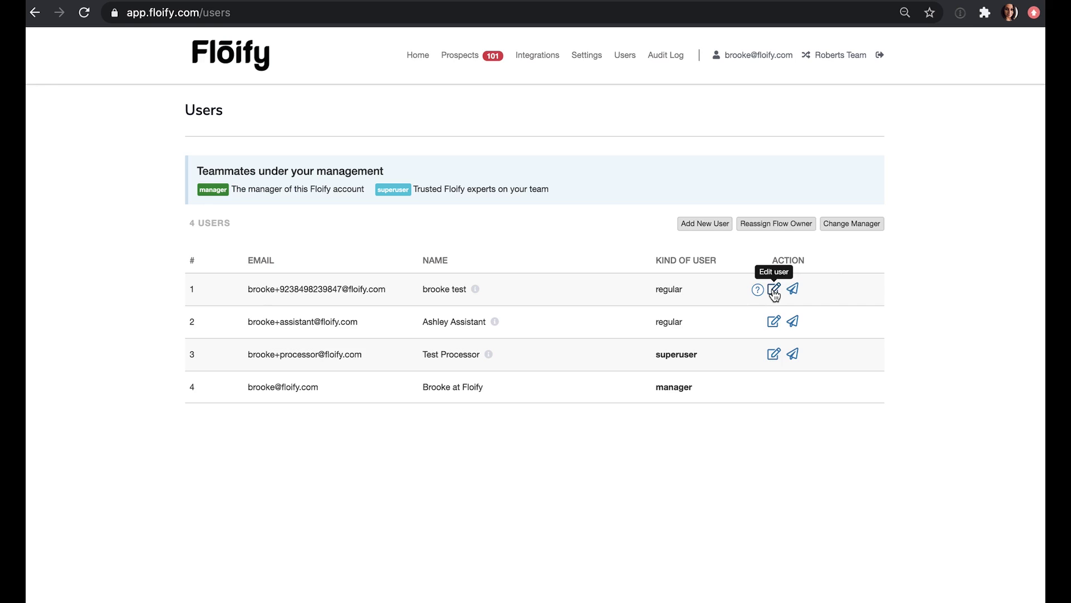
click(775, 290)
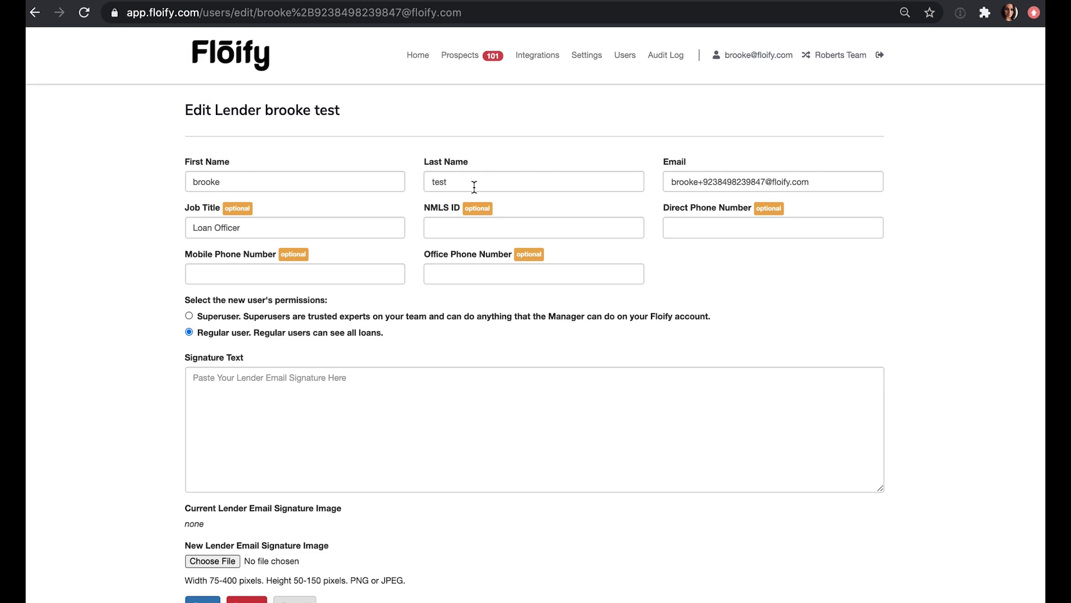
scroll(755, 184, down, 1)
scroll(611, 167, up, 1)
scroll(742, 220, down, 1)
scroll(742, 220, up, 1)
scroll(245, 313, left, 5)
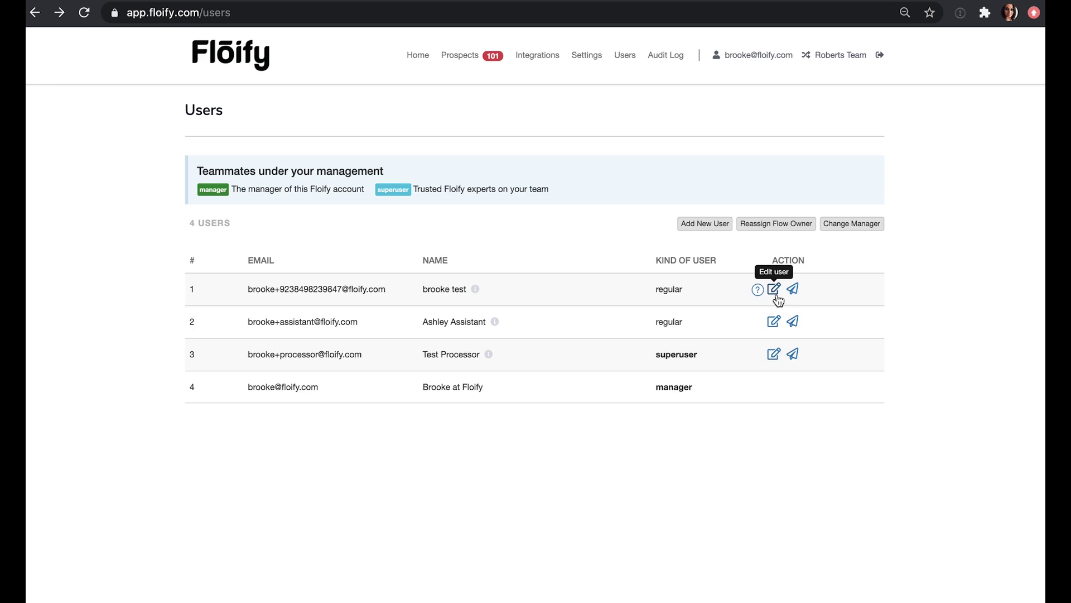
mouse_move(760, 298)
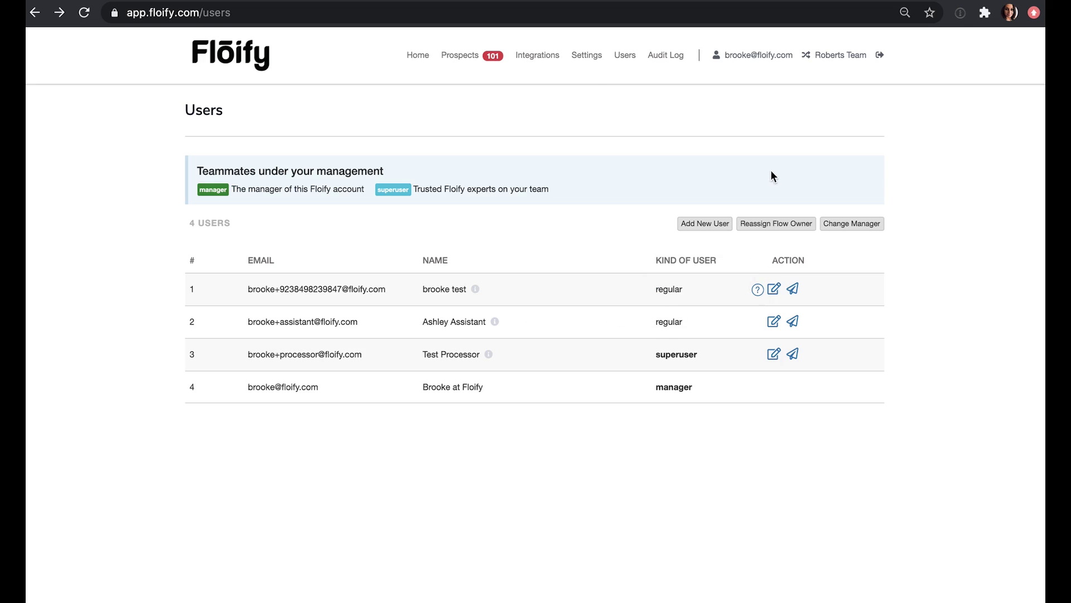
- Review the team's custom logo and the Team Info settings, including the team names
click(587, 55)
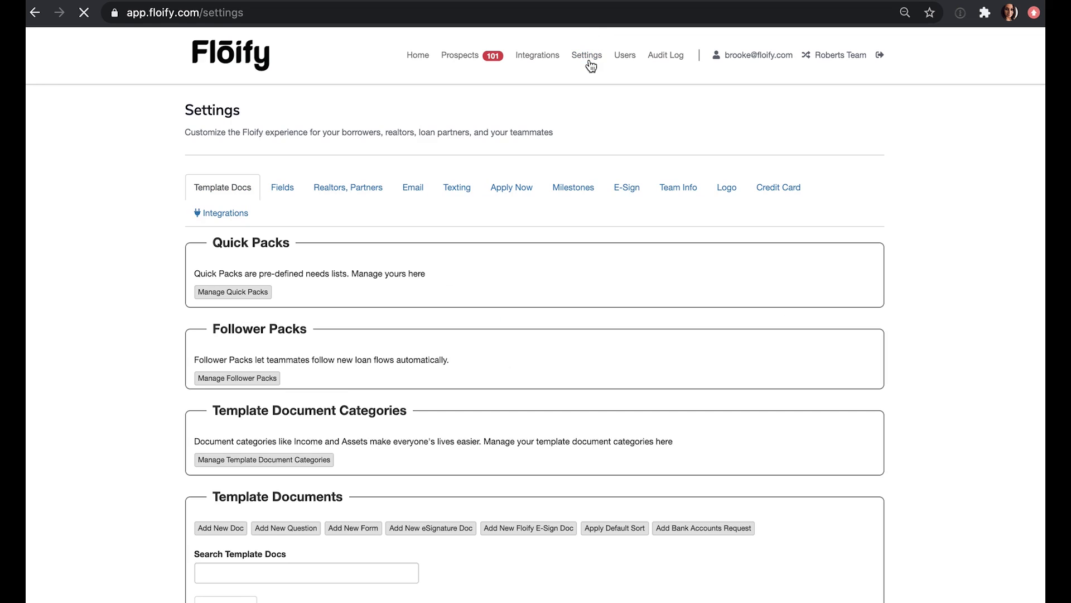
click(727, 187)
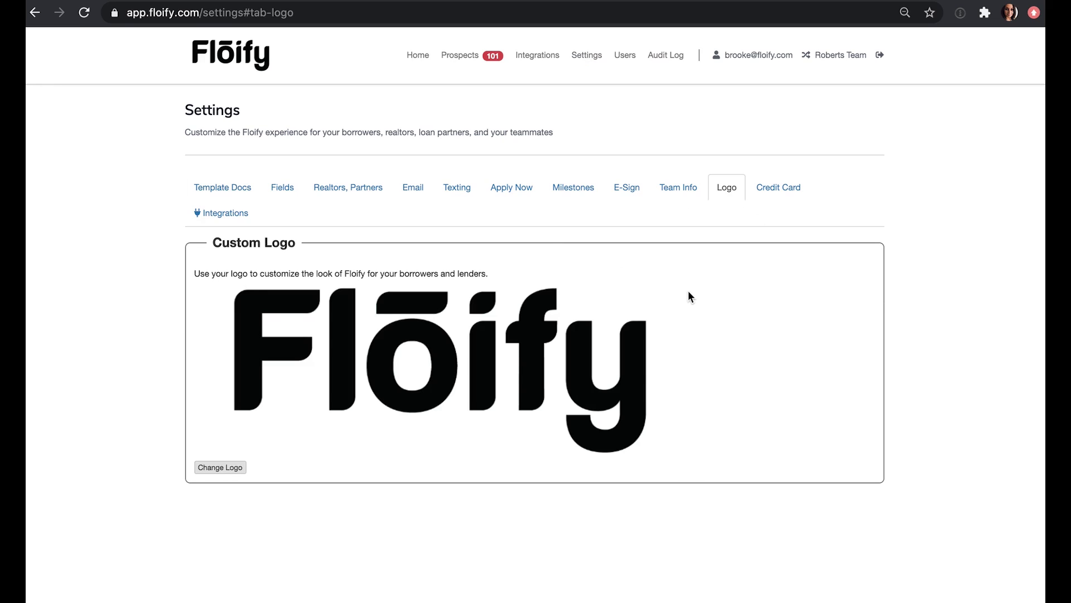
click(673, 191)
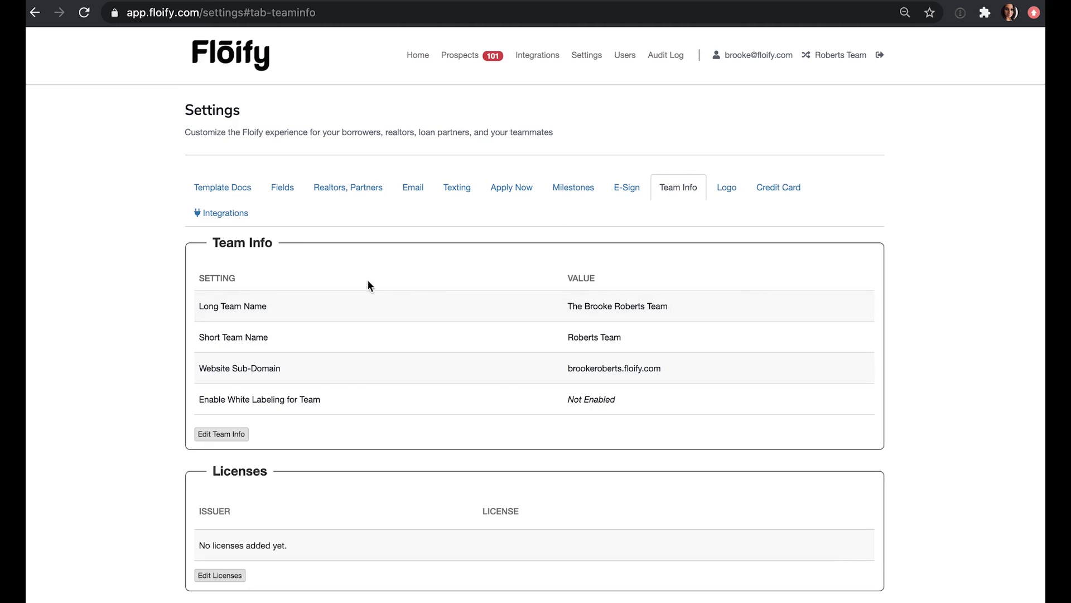
drag(574, 337, 635, 340)
scroll(650, 336, down, 1)
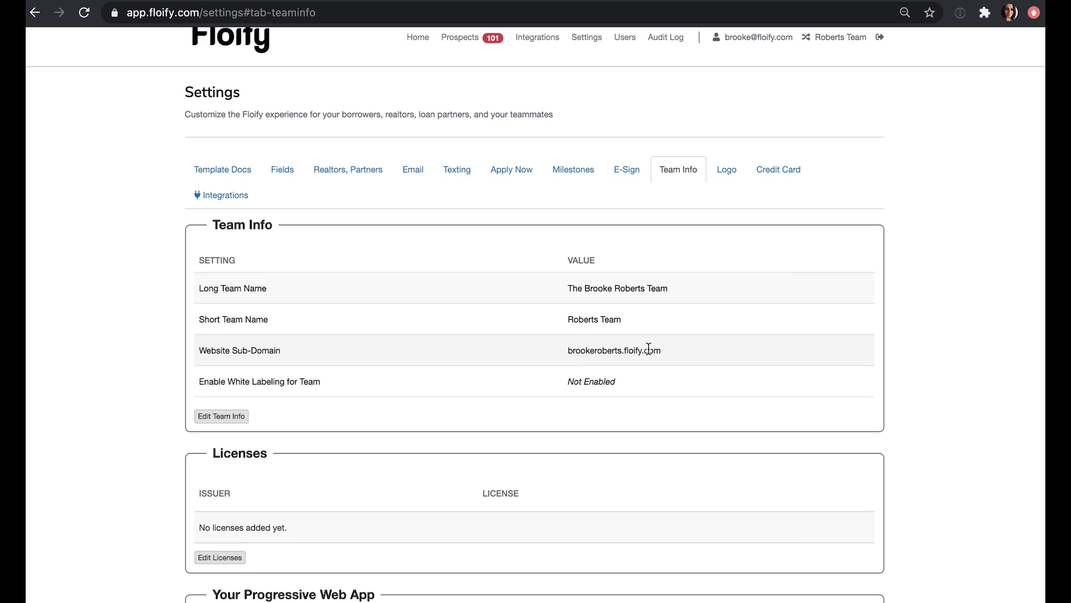
- Inspect the team's Landing Page Configuration options and close them without saving
scroll(648, 349, down, 10)
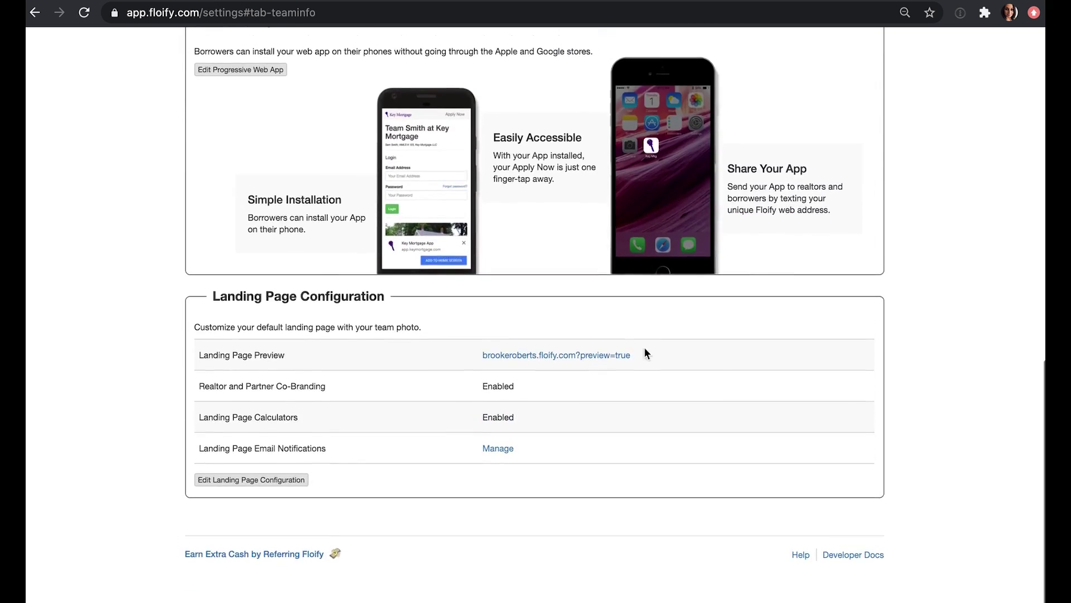
click(296, 479)
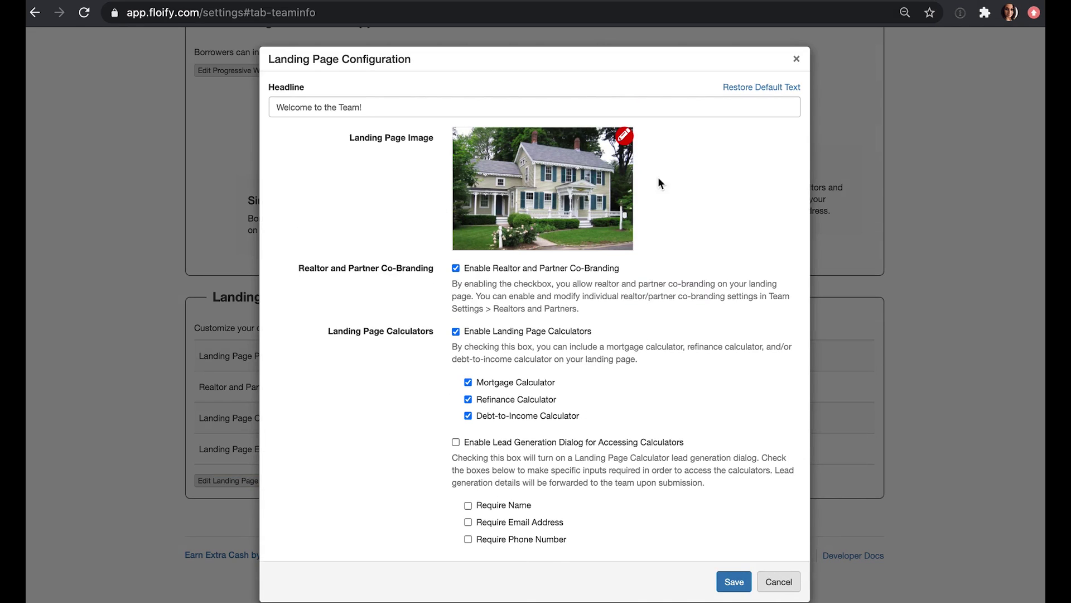
click(796, 59)
scroll(795, 55, up, 10)
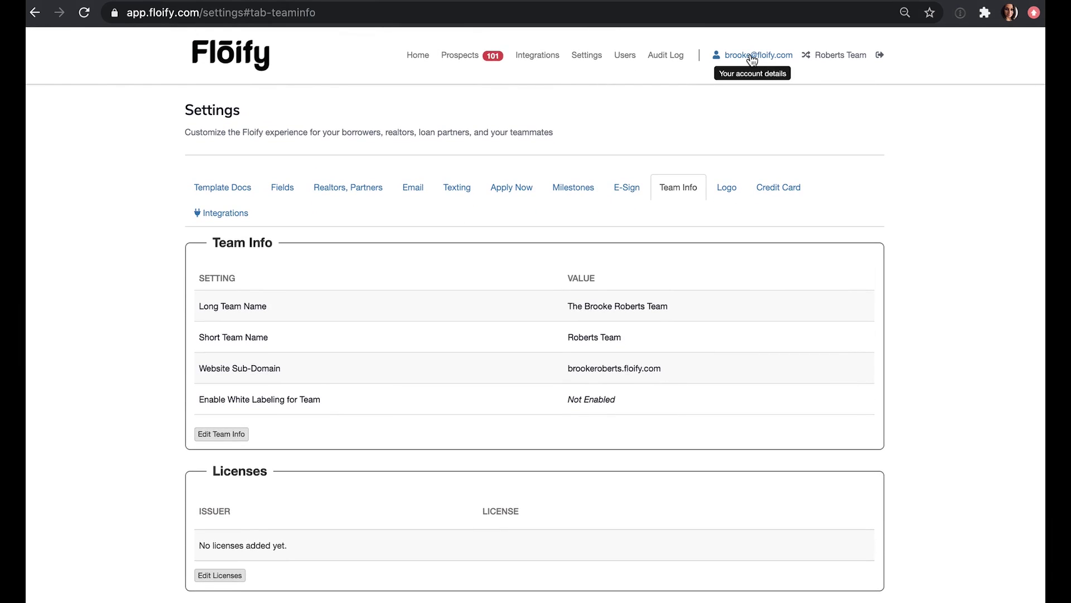
- Review the signed-in manager's profile settings, including licenses and email signature
click(747, 58)
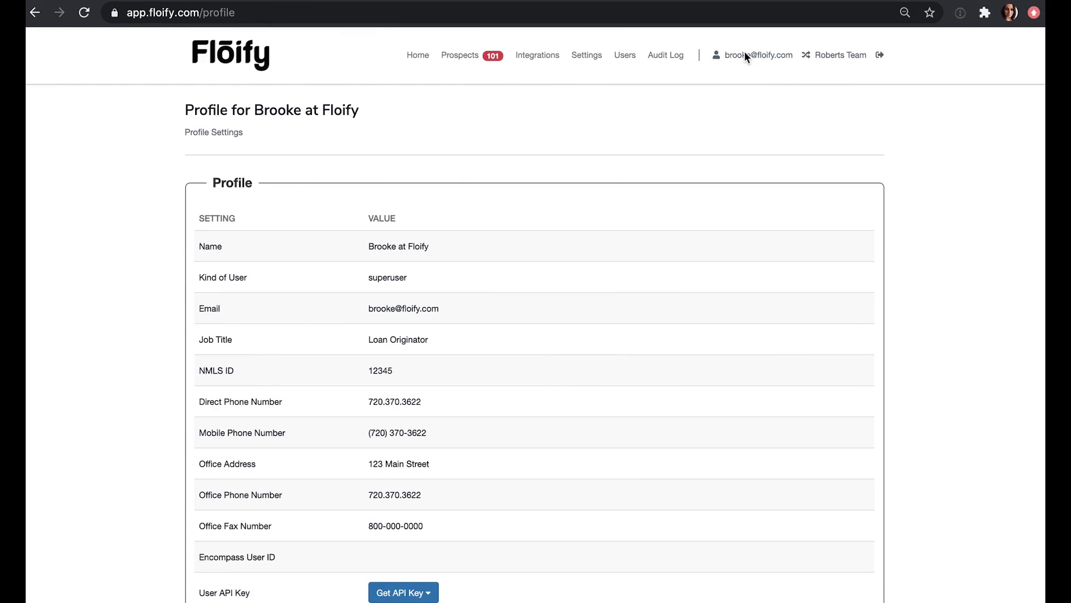
scroll(404, 316, down, 3)
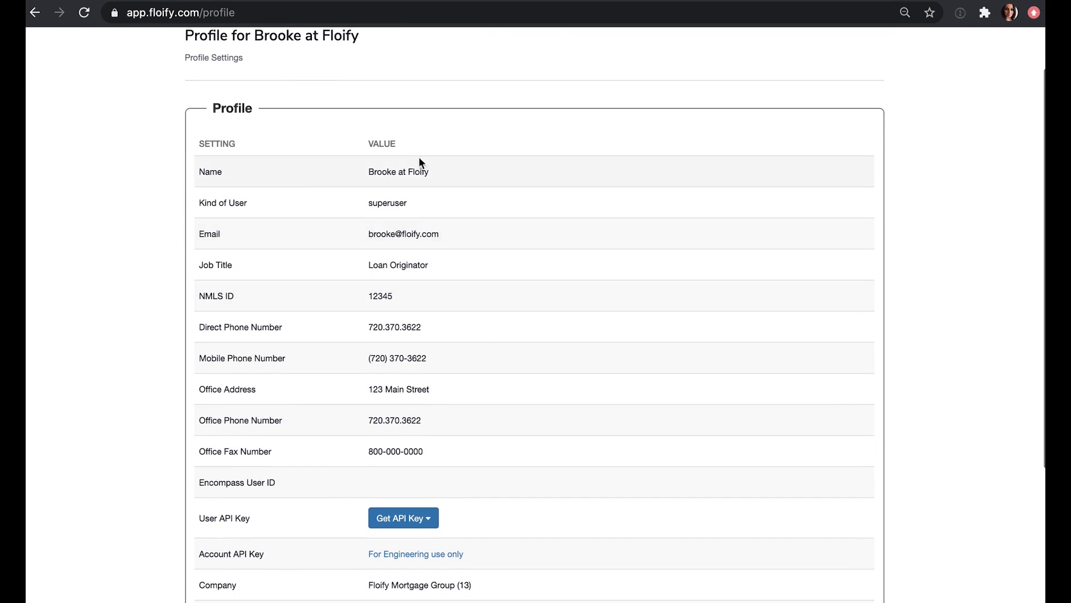
scroll(360, 189, down, 3)
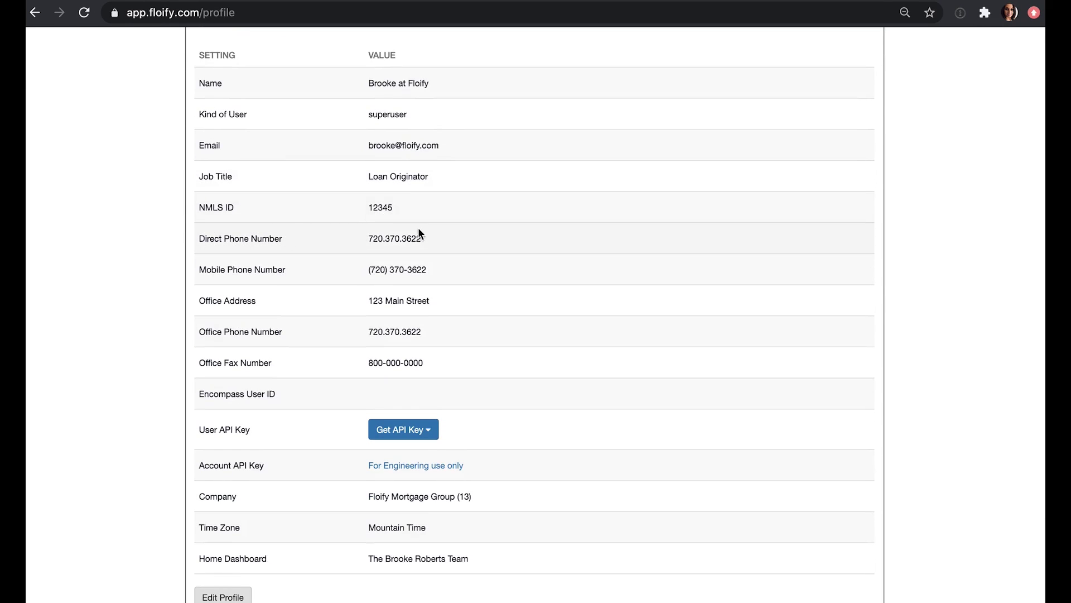
scroll(410, 357, down, 10)
scroll(410, 356, down, 3)
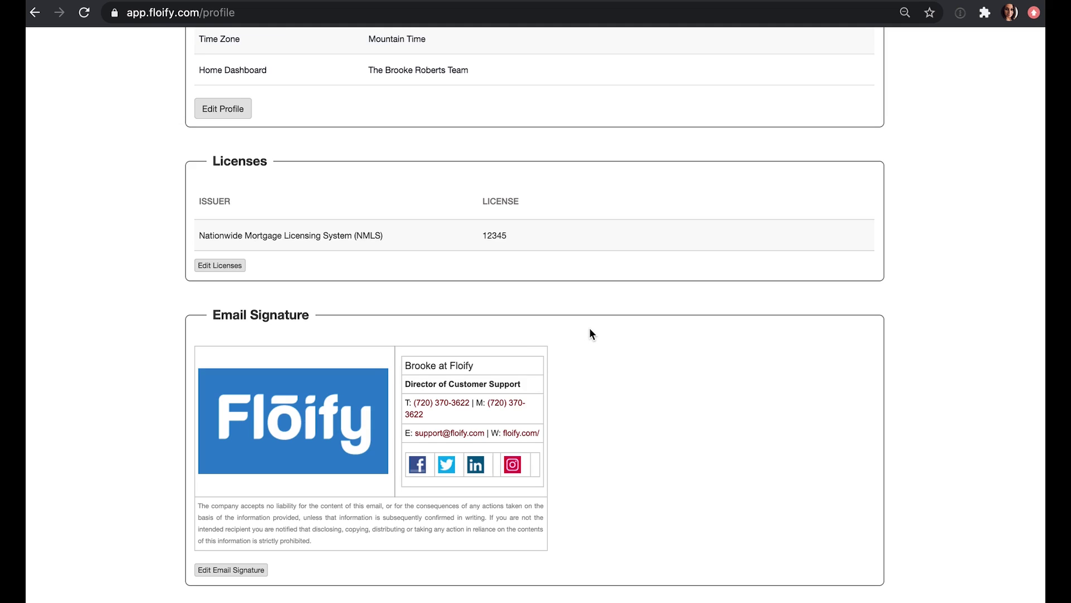
scroll(590, 327, up, 15)
scroll(558, 268, down, 1)
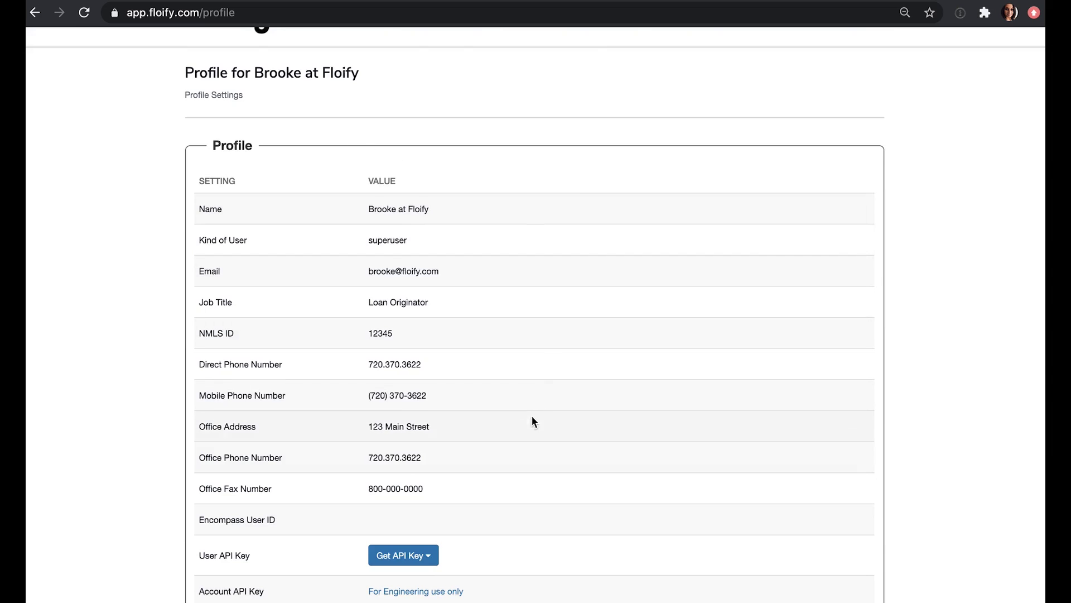
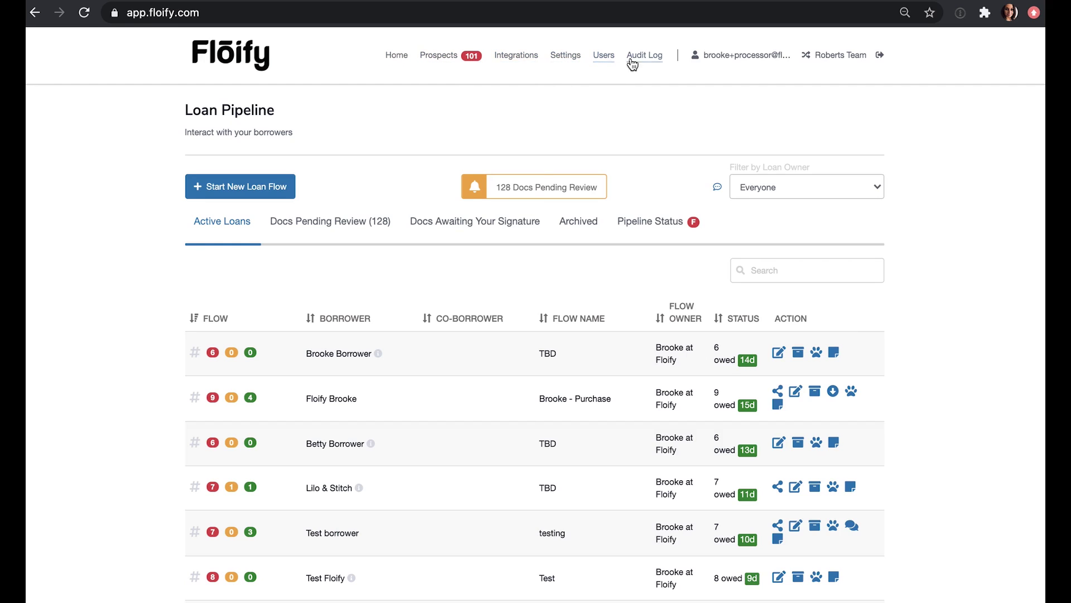
- Review the profile settings of the signed-in processor account
click(745, 62)
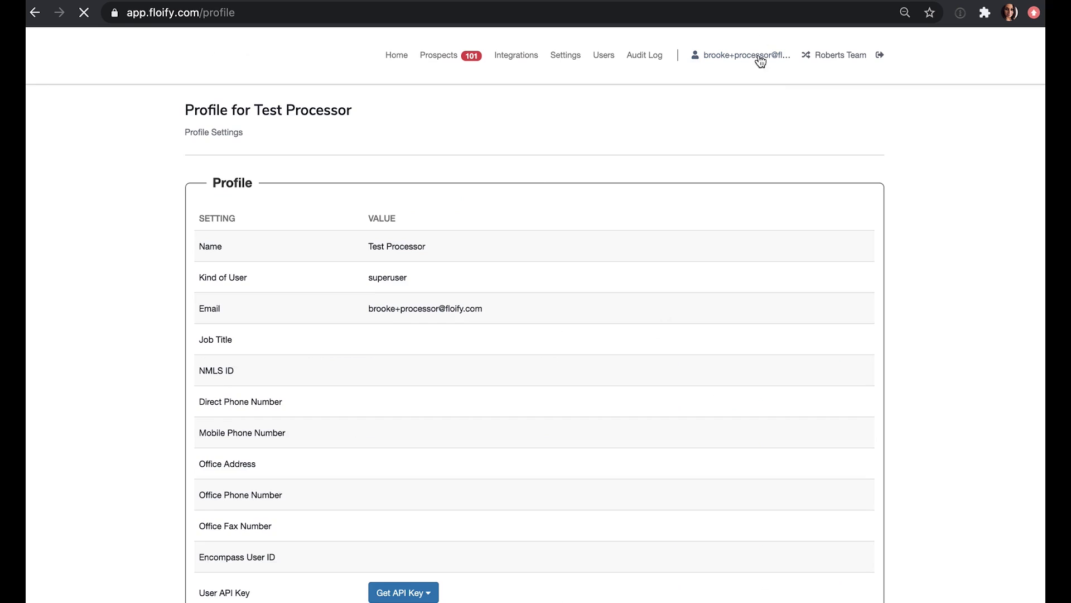
scroll(377, 163, down, 2)
scroll(378, 163, down, 7)
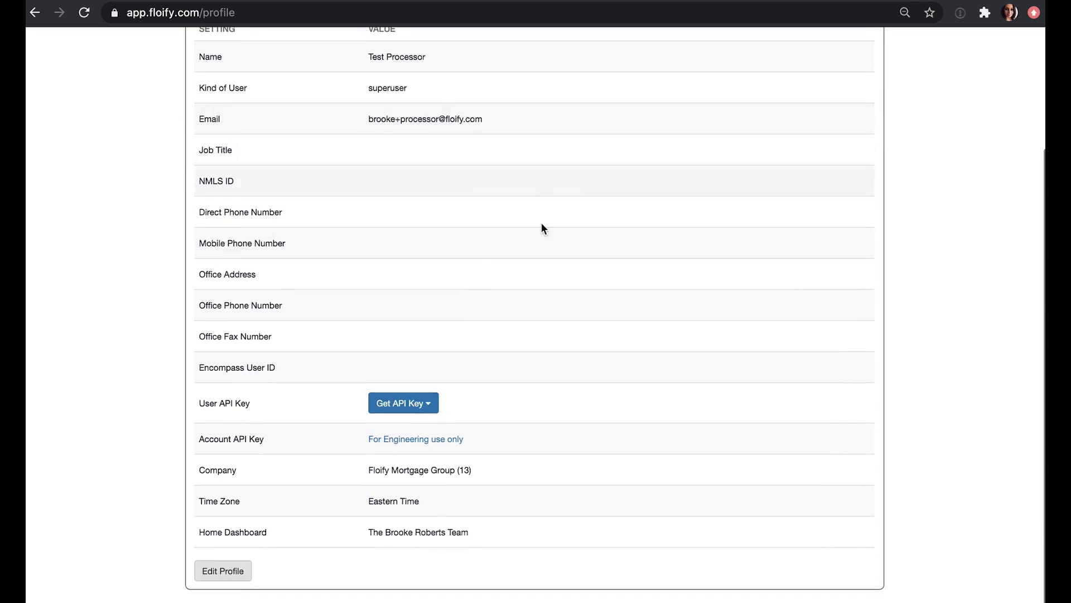
scroll(346, 447, up, 10)
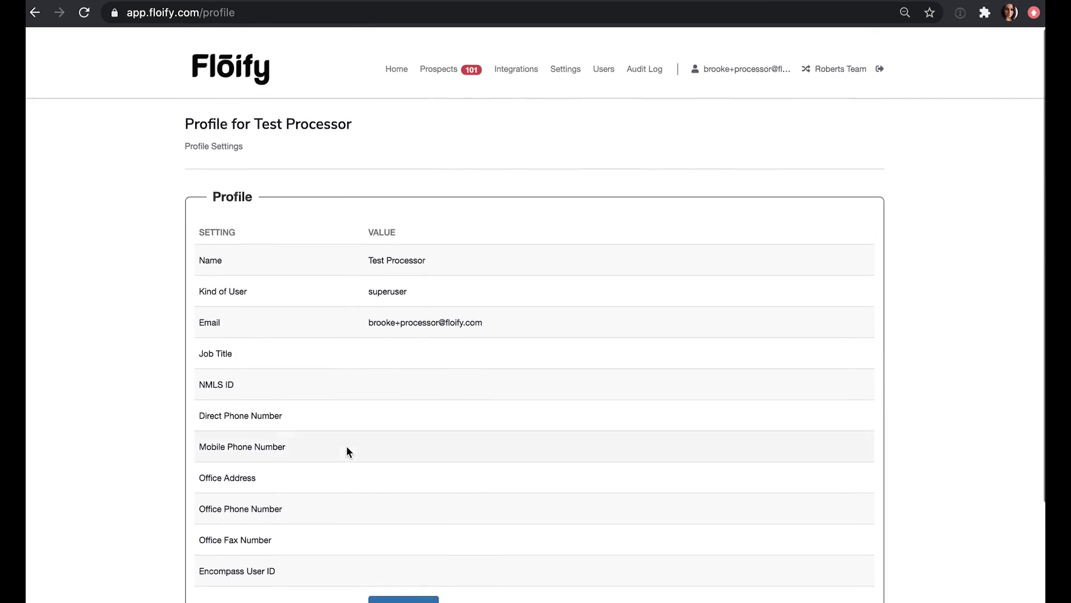
- Return to the Loan Pipeline and switch to the Boulder Mortgage Group team, dismissing the notice
click(399, 56)
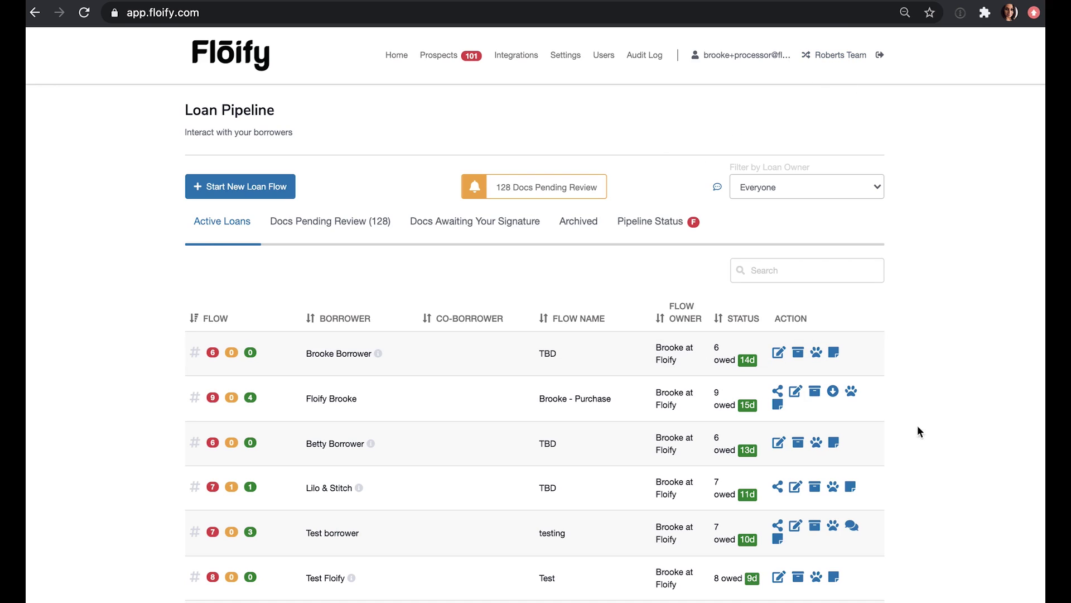
click(836, 56)
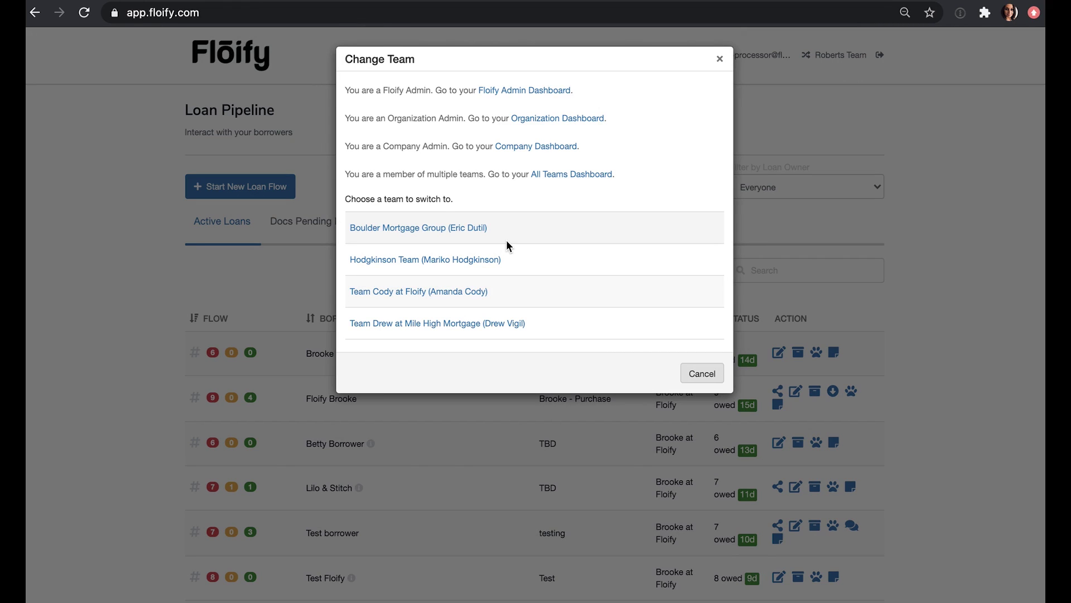
click(461, 234)
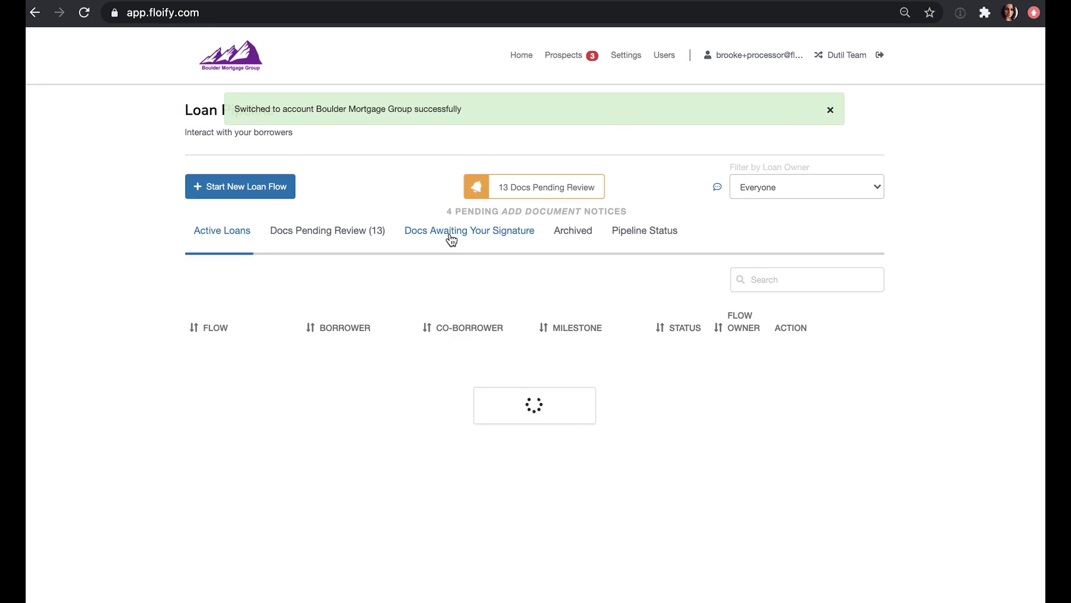
click(830, 109)
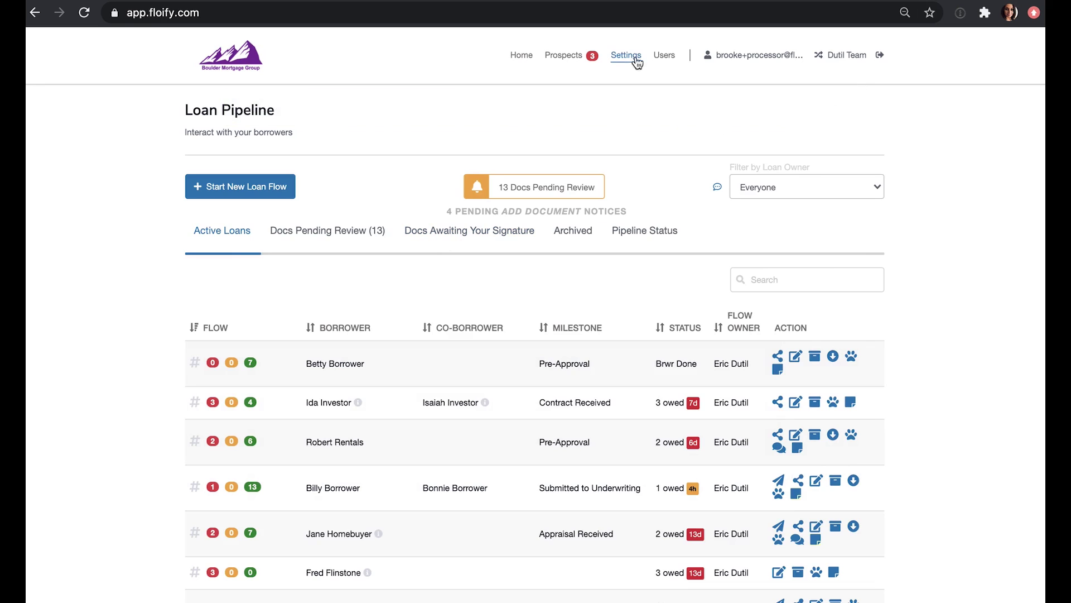
- Switch back from Boulder Mortgage Group to the original team and dismiss the notice
click(845, 62)
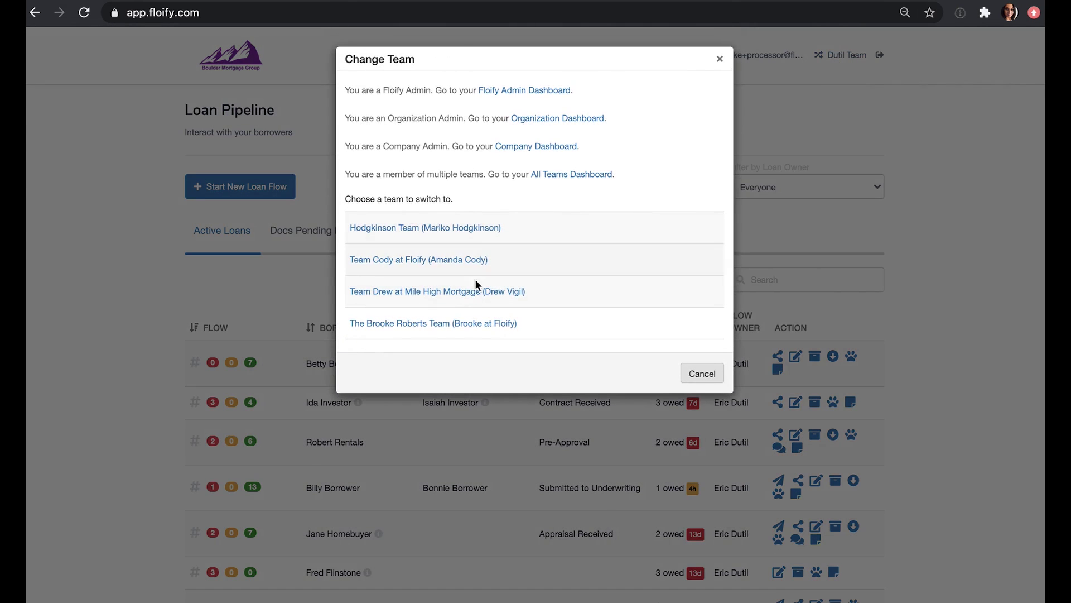
click(489, 328)
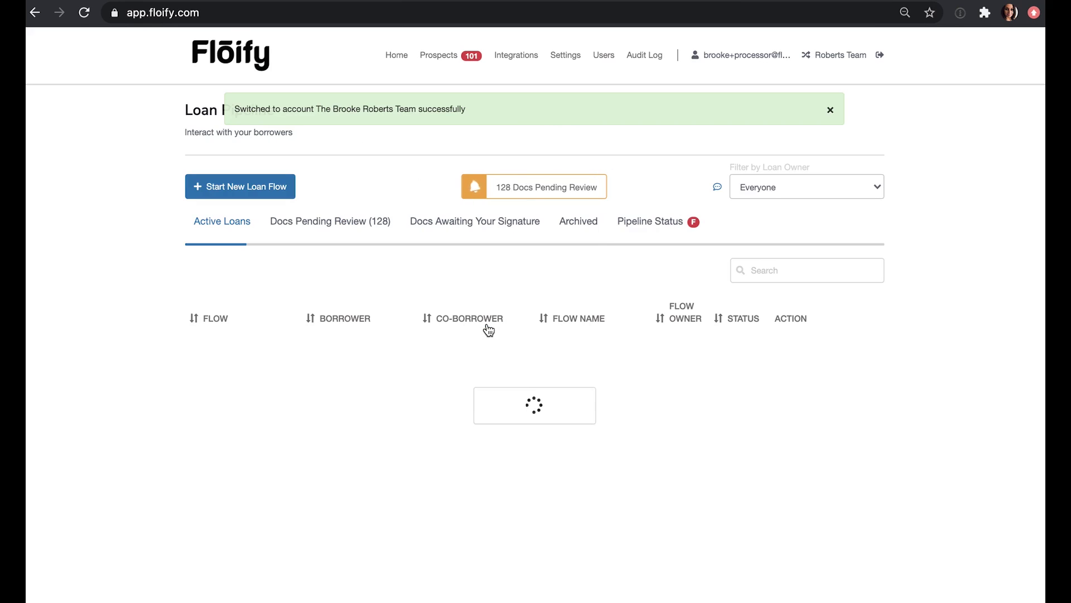
click(830, 109)
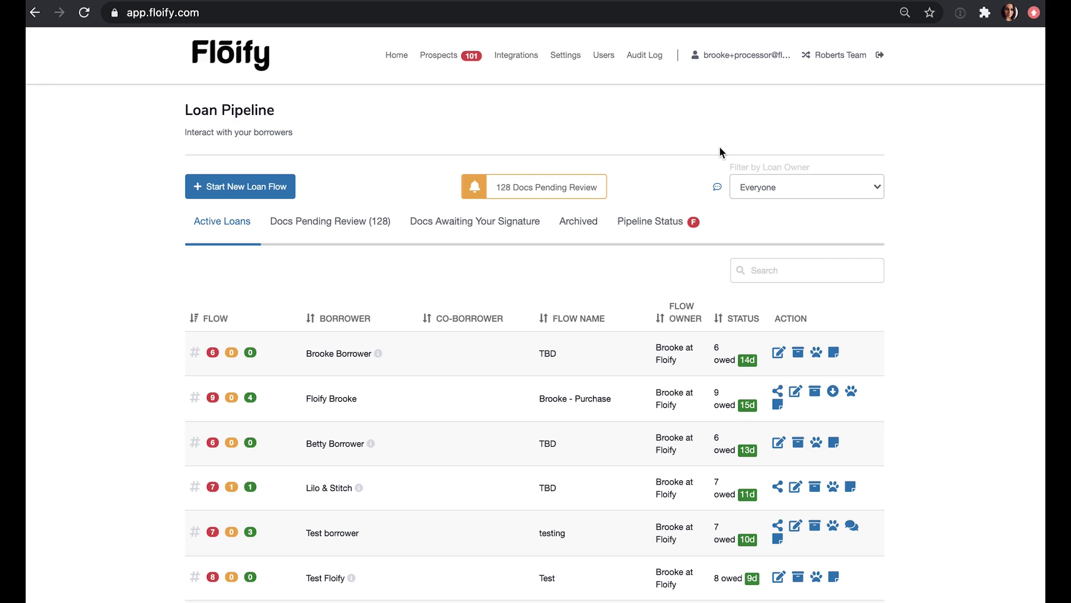
- Reassign the first active loan flow's Loan Owner to Test Processor and save the loan flow
mouse_move(671, 354)
mouse_move(321, 358)
mouse_move(355, 360)
click(777, 353)
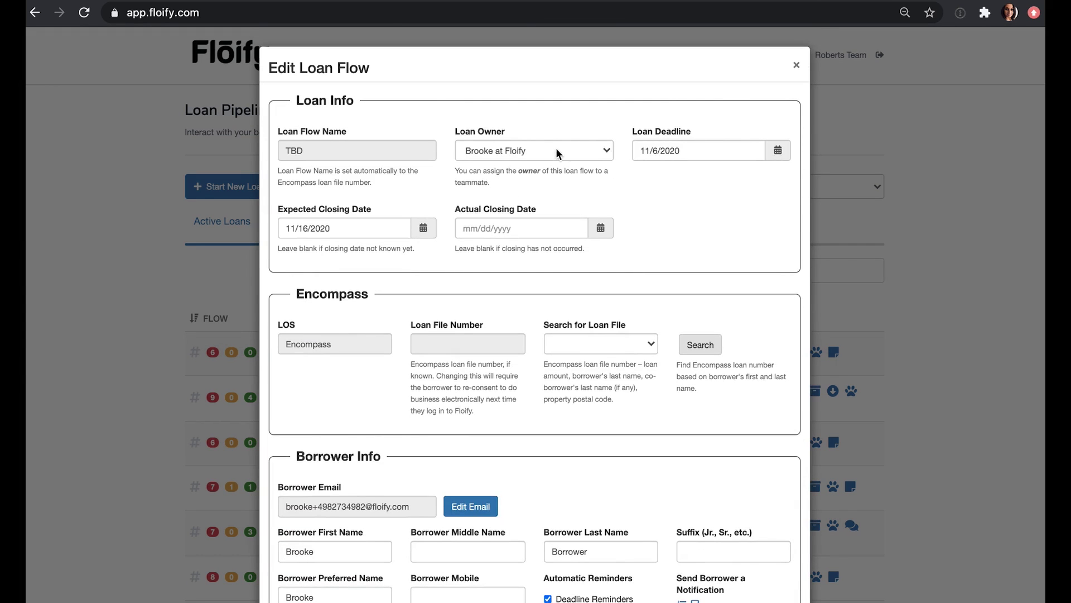
click(558, 153)
click(518, 173)
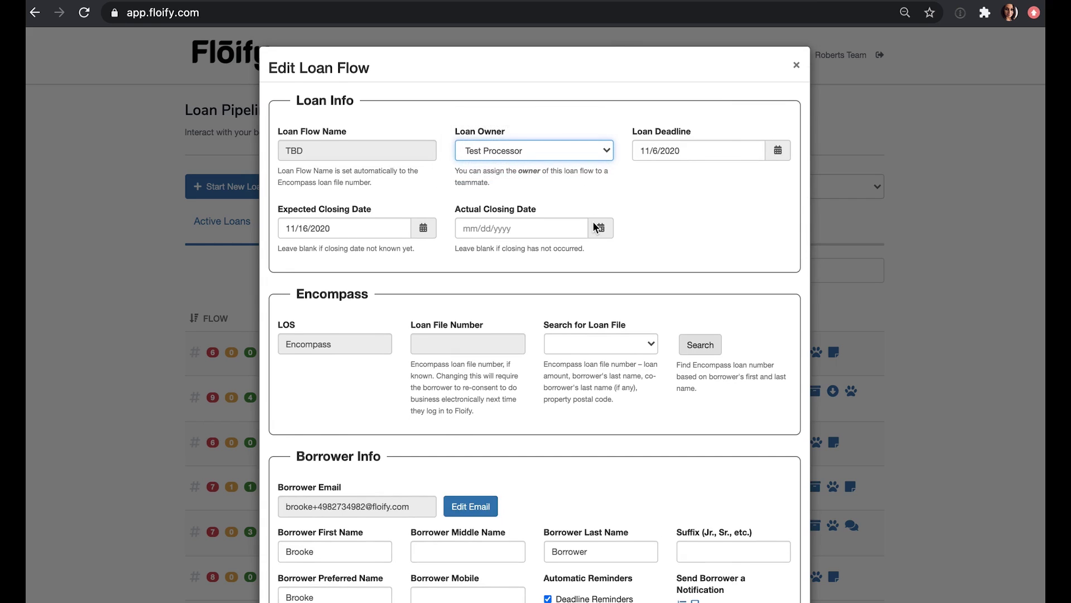
scroll(593, 221, down, 15)
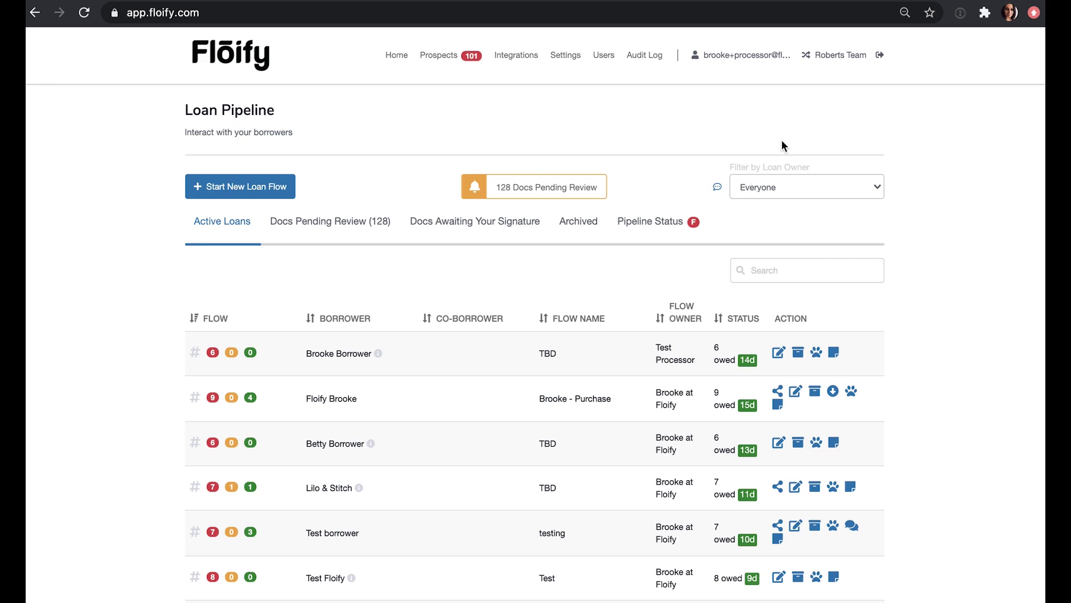
- Check the processor's email and kind of user in the team's Users list
click(565, 61)
click(601, 57)
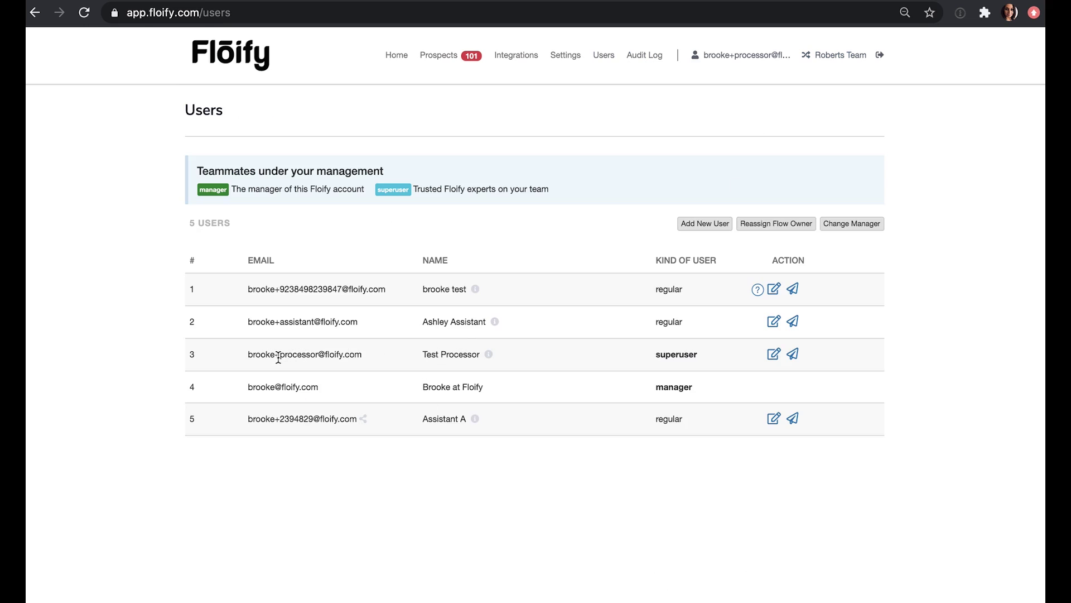
drag(278, 357, 354, 360)
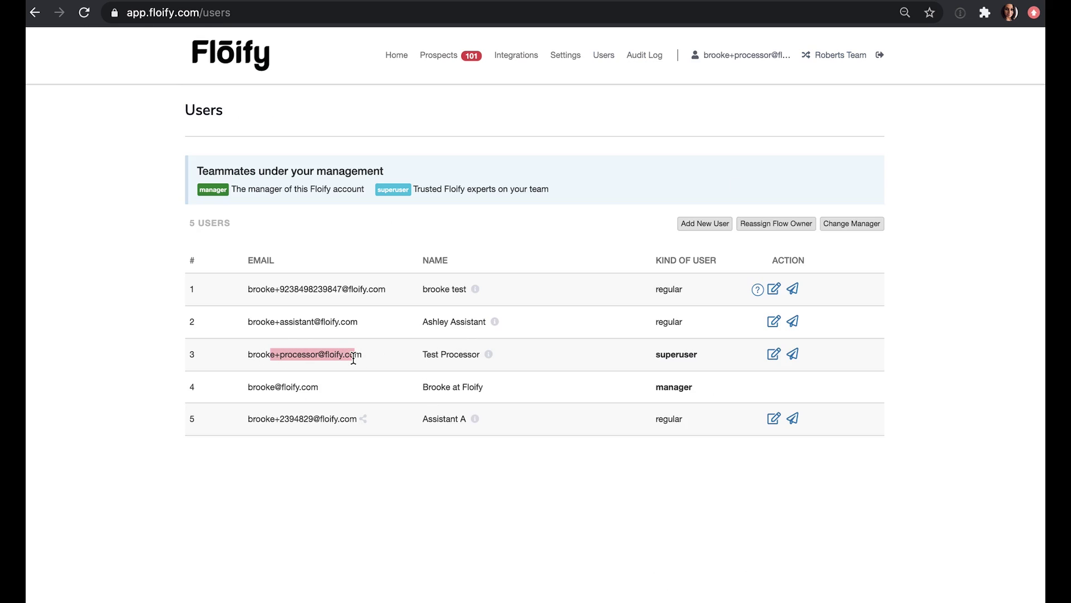
drag(706, 359, 642, 363)
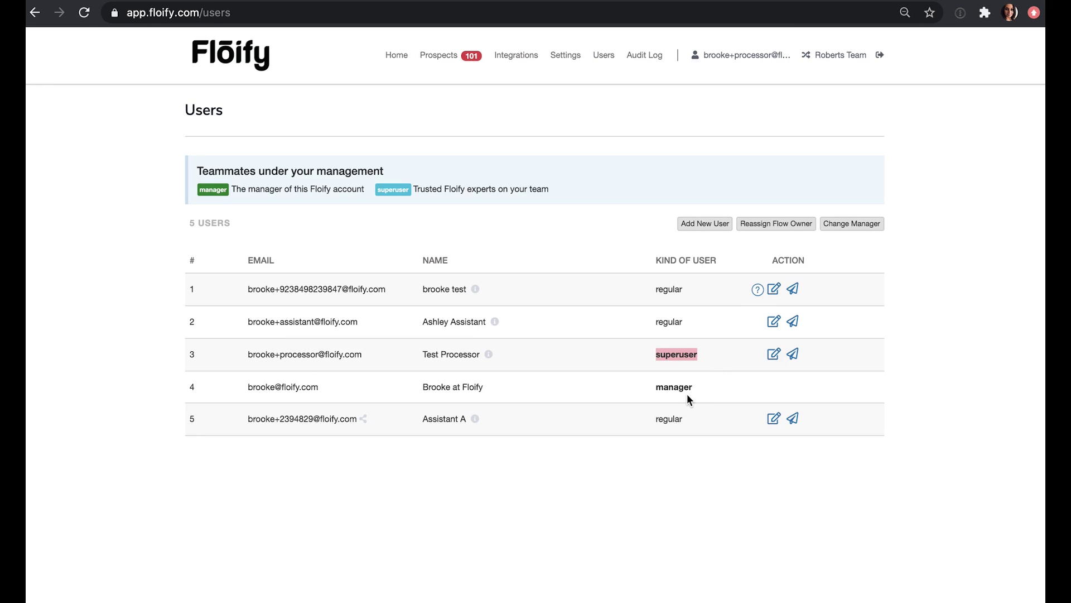
- View the custom logo in the current team's settings and switch to the second team offered in the team list
click(568, 56)
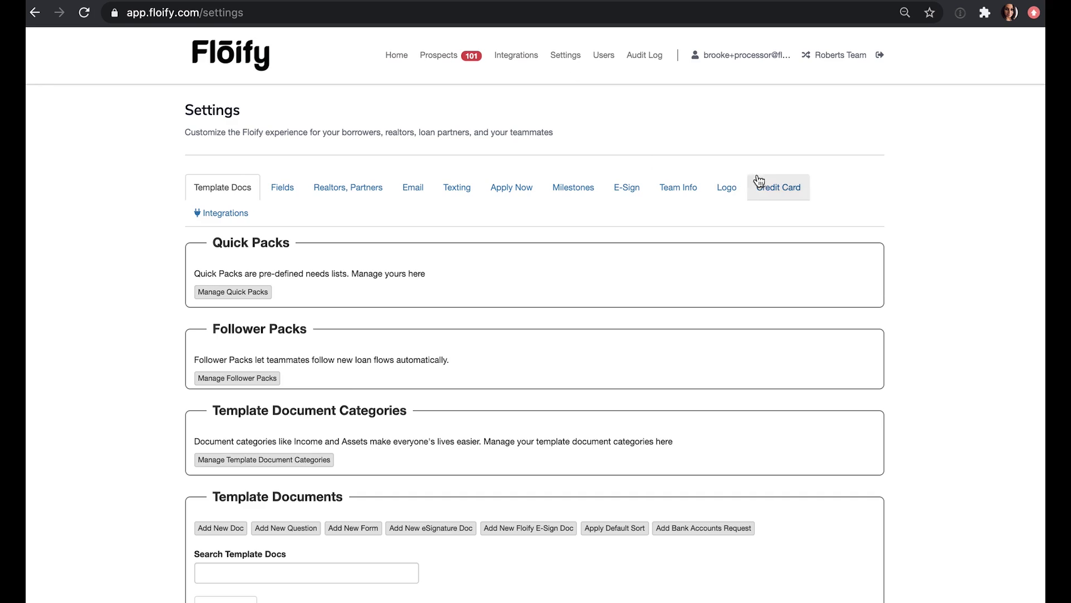
click(724, 186)
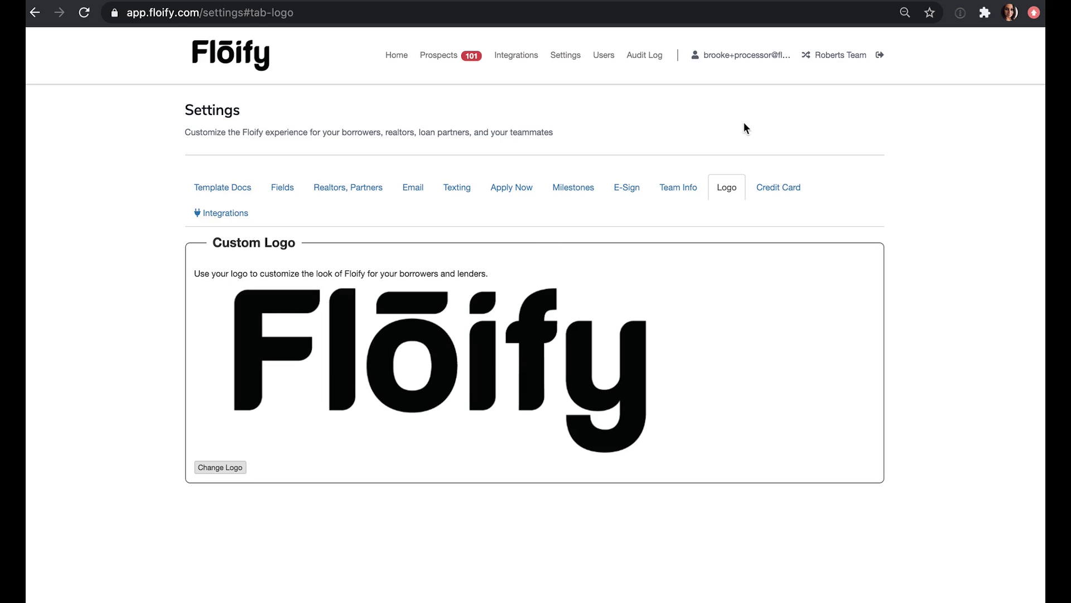
click(838, 54)
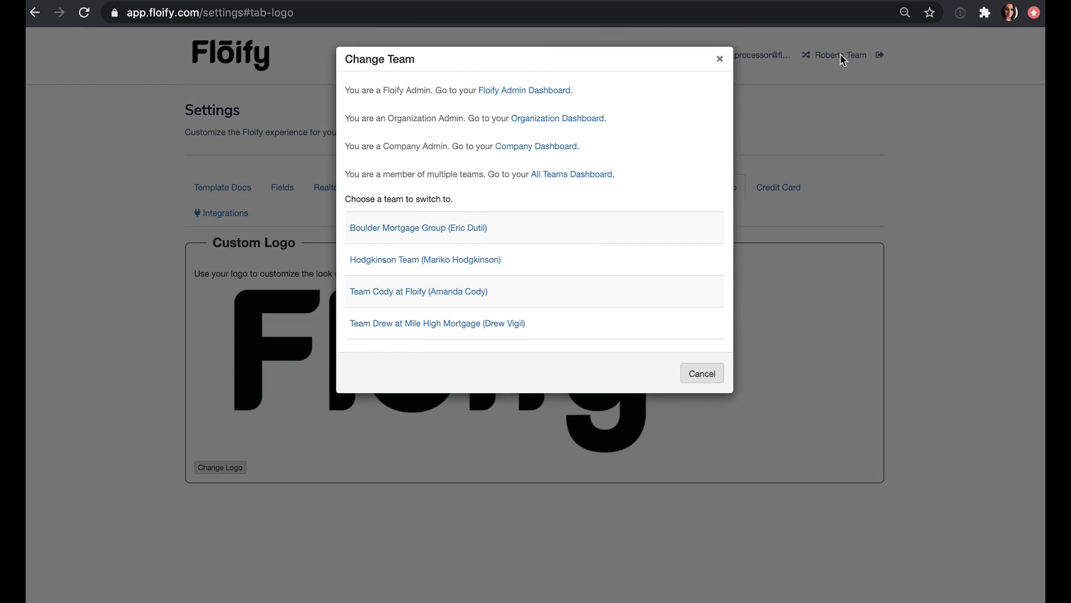
click(433, 262)
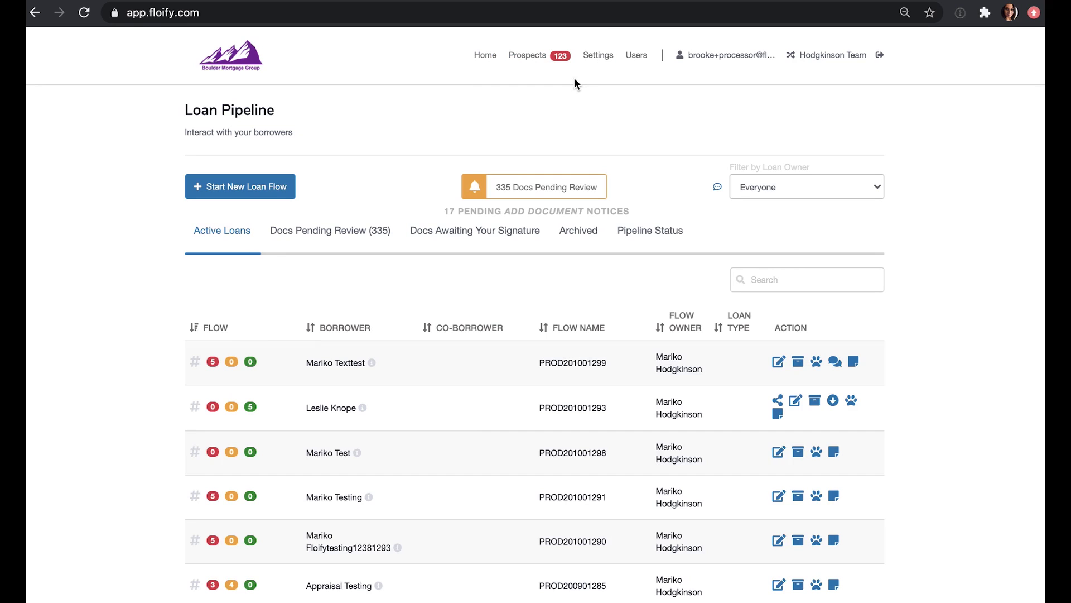
- Check the switched team's user roles and the settings available to the processor, and go back to the home page
click(645, 61)
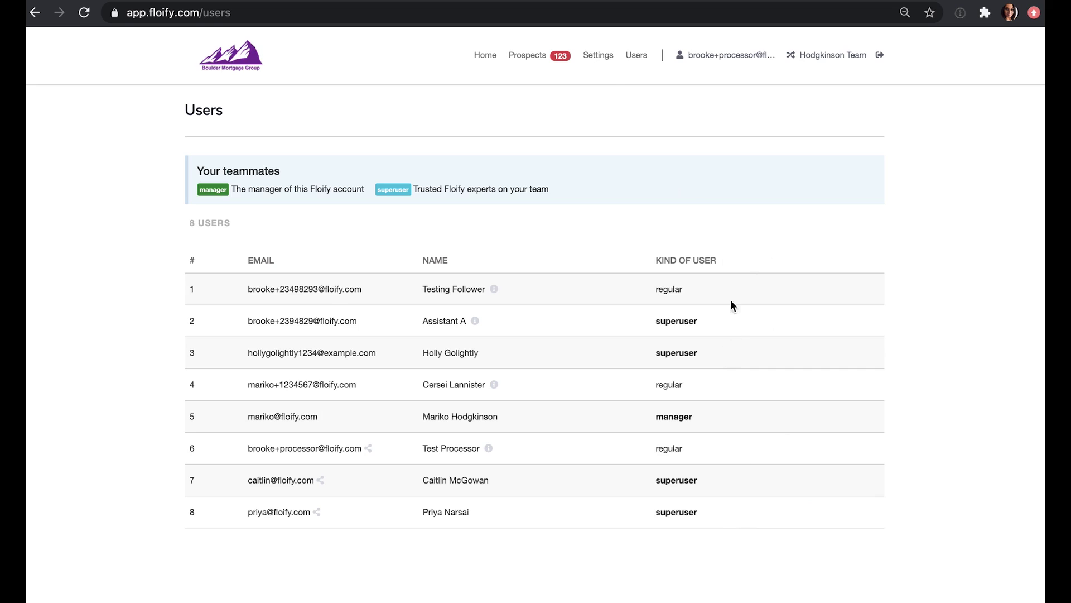
click(592, 54)
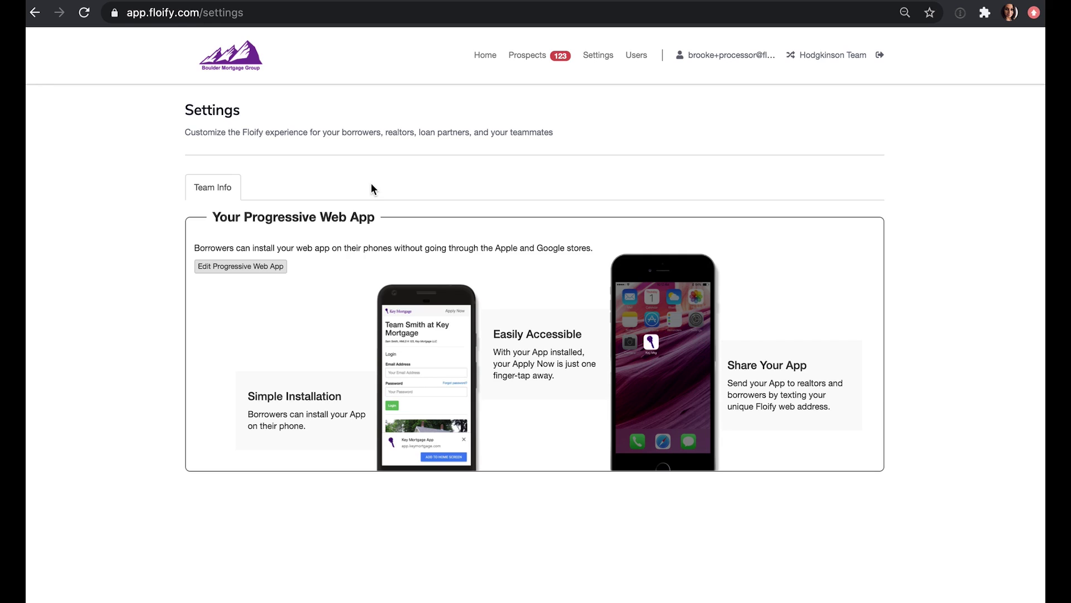
click(486, 58)
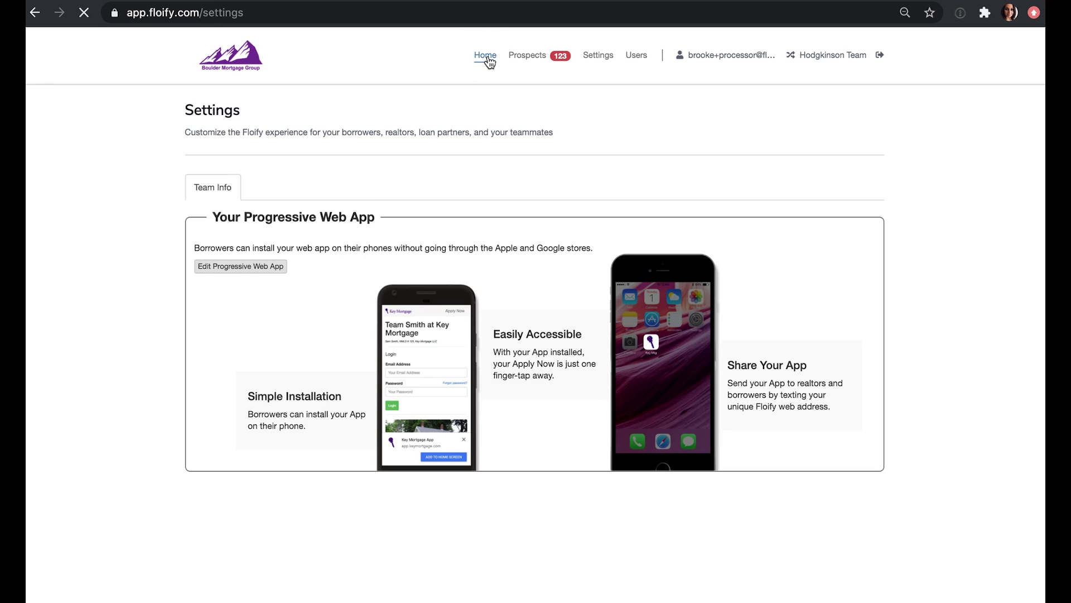
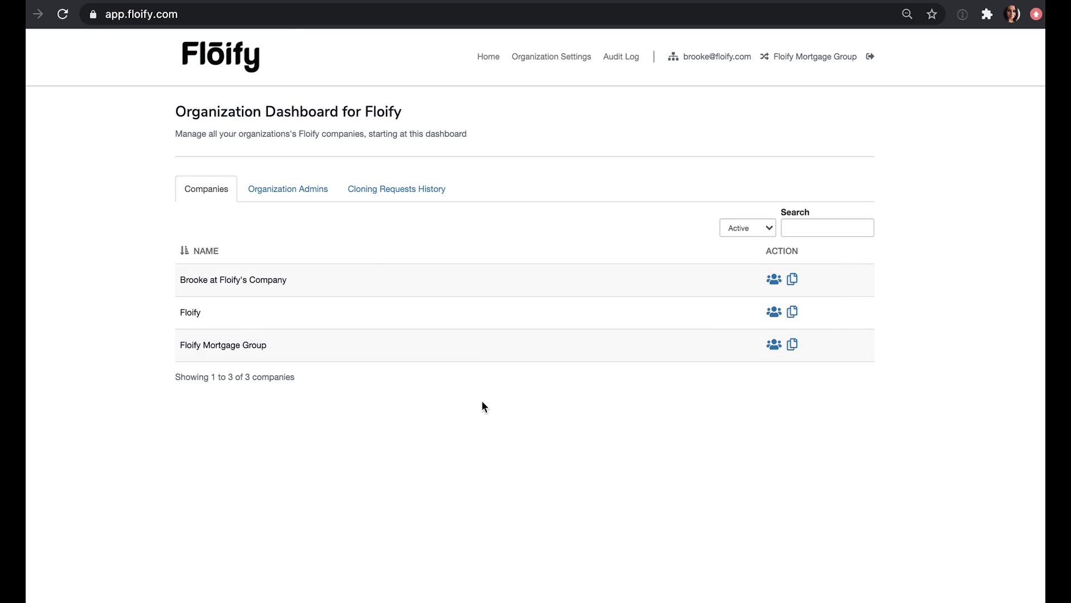
- View the Organization Admins and the form for adding a new admin, closing it unsaved and returning to the Companies list
click(284, 197)
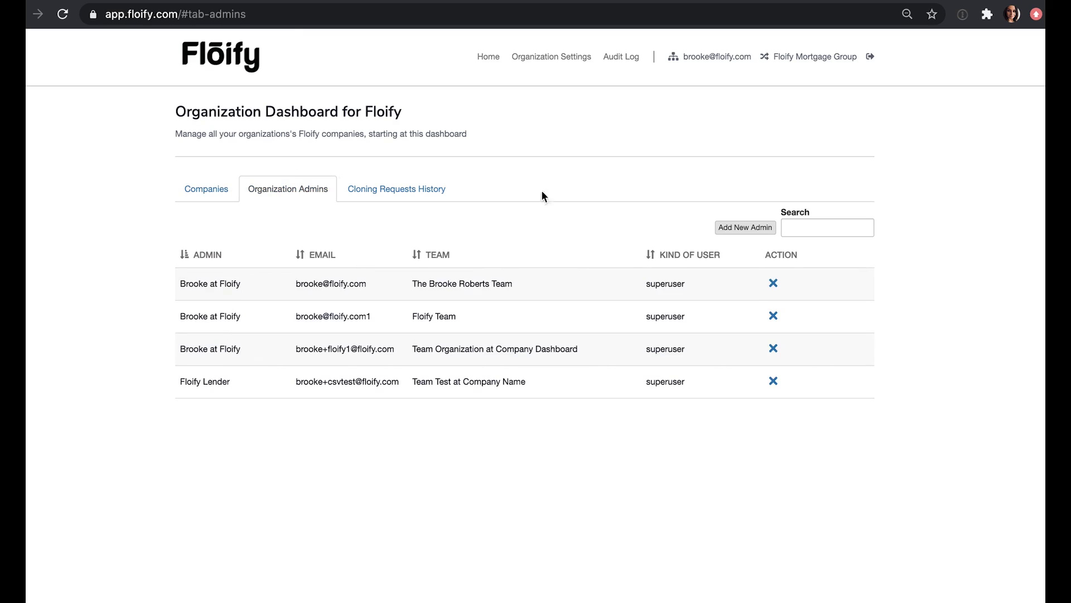
click(730, 229)
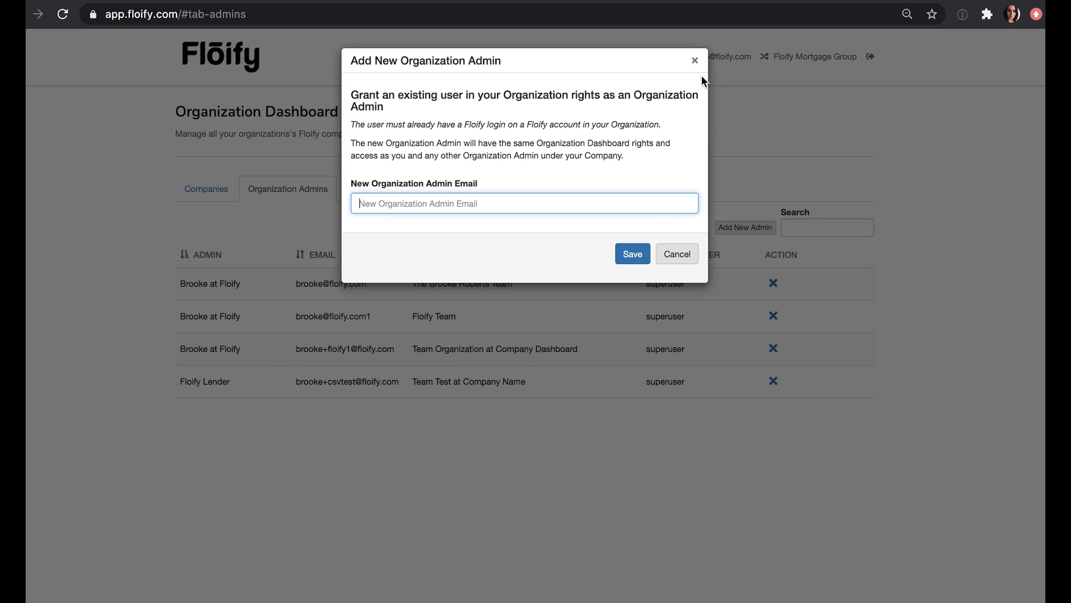
click(695, 63)
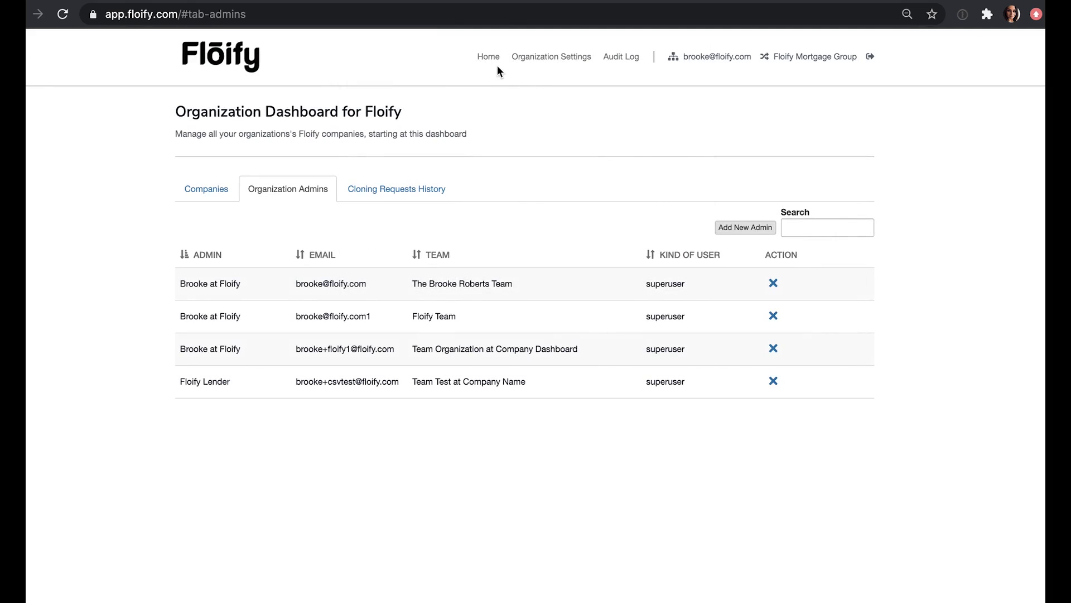
click(494, 58)
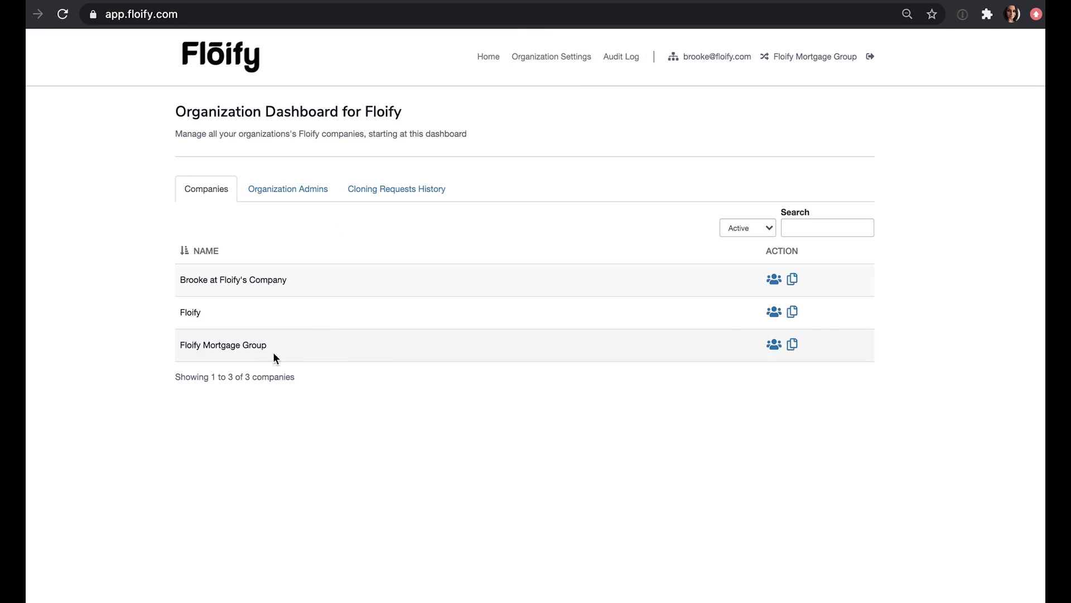
- Switch into the Floify Mortgage Group company, dismiss the notice and look through its teams
click(776, 348)
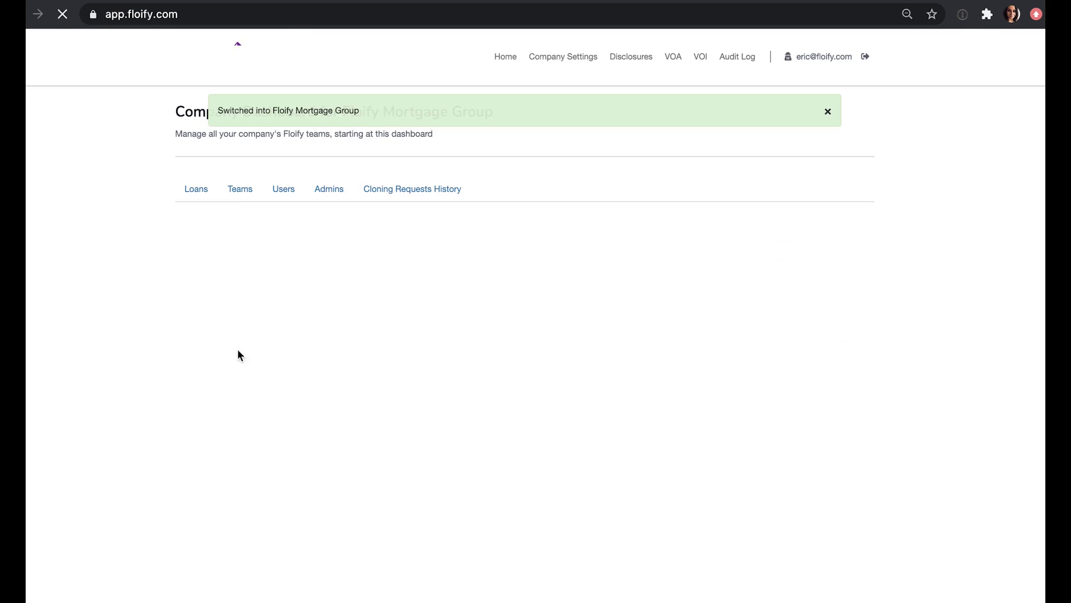
click(832, 122)
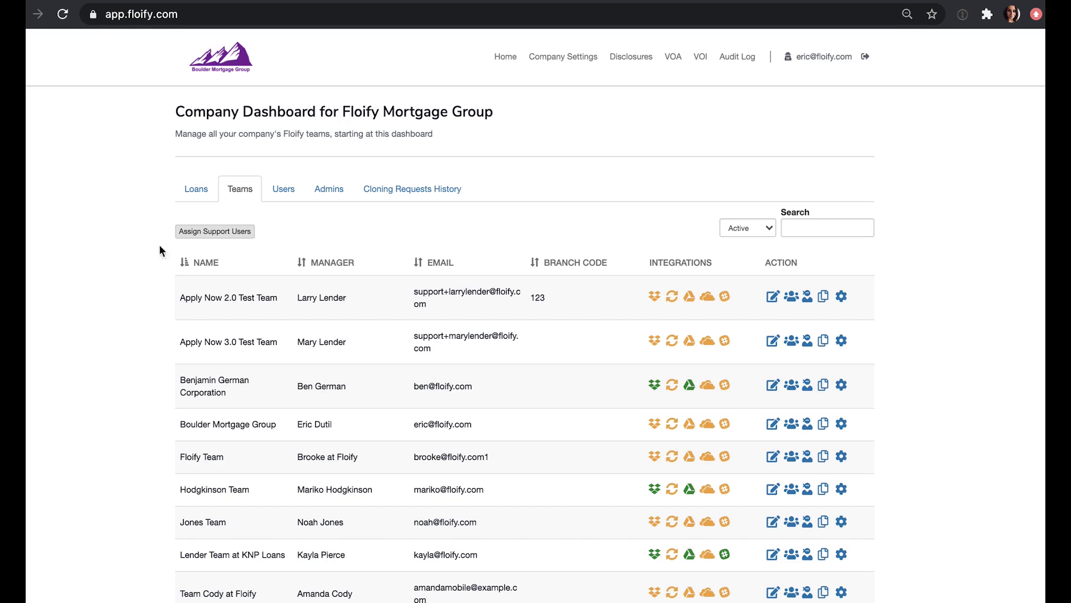
scroll(920, 406, down, 3)
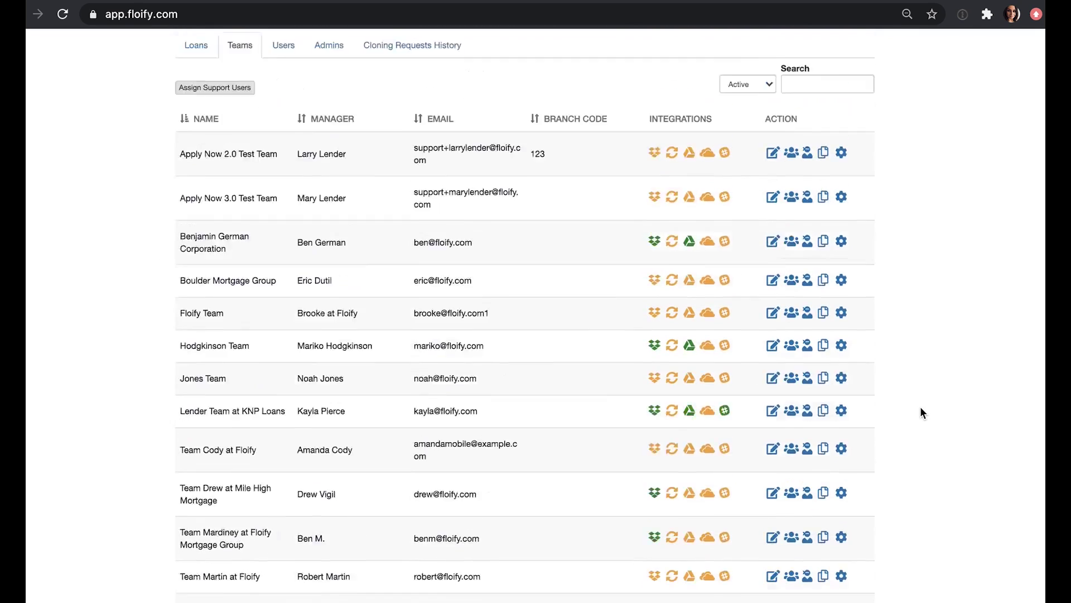
scroll(773, 291, up, 3)
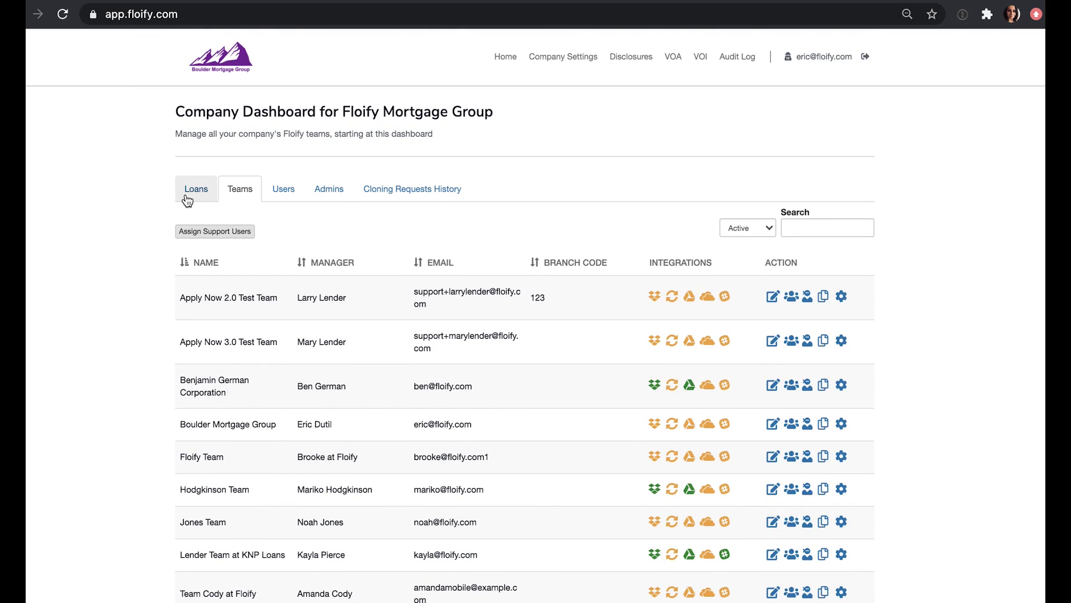
- Look through the company's active loans with their flow owners and team names
click(188, 196)
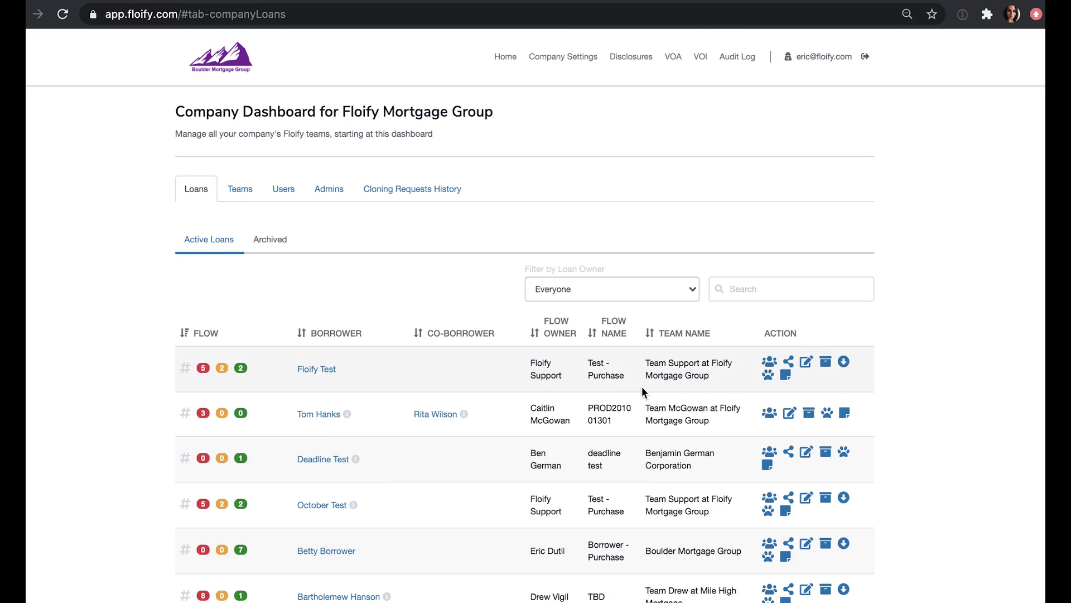
scroll(136, 413, down, 3)
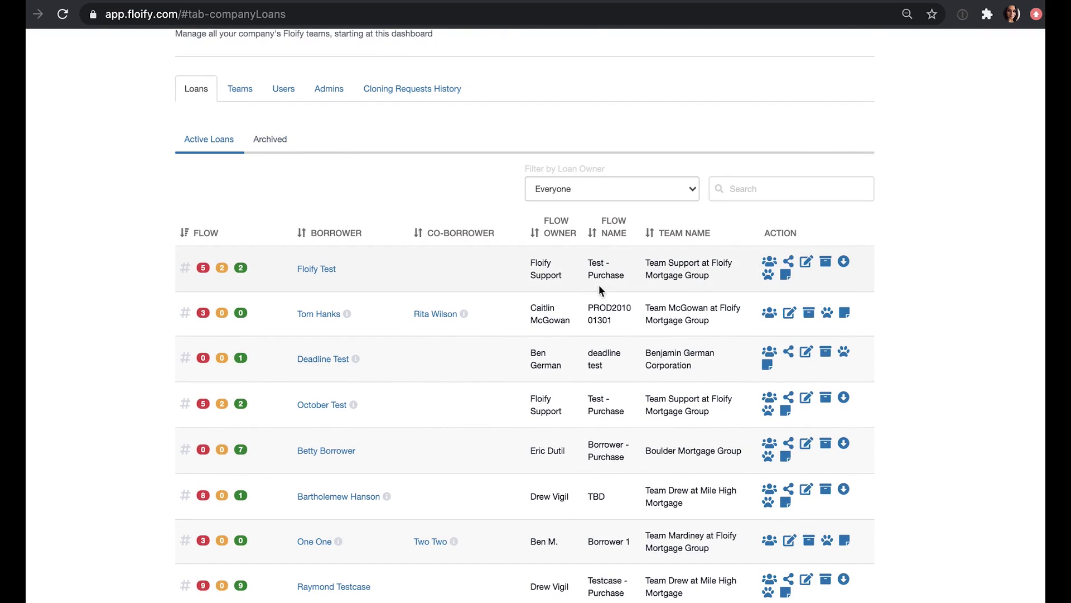
scroll(347, 304, up, 3)
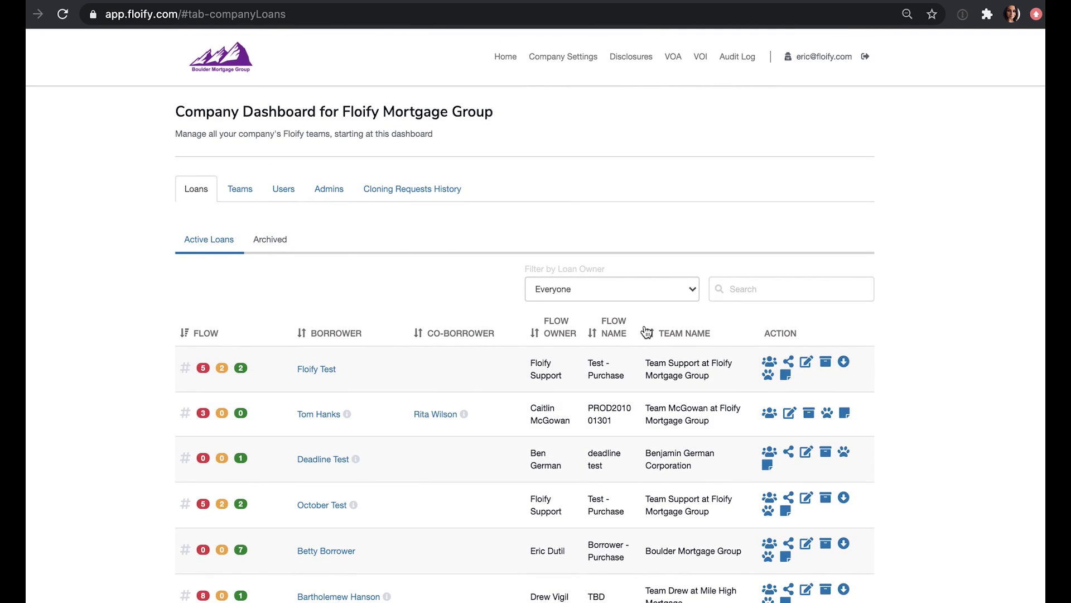
- Review the company dashboard's lists of teams, users and admins
click(241, 193)
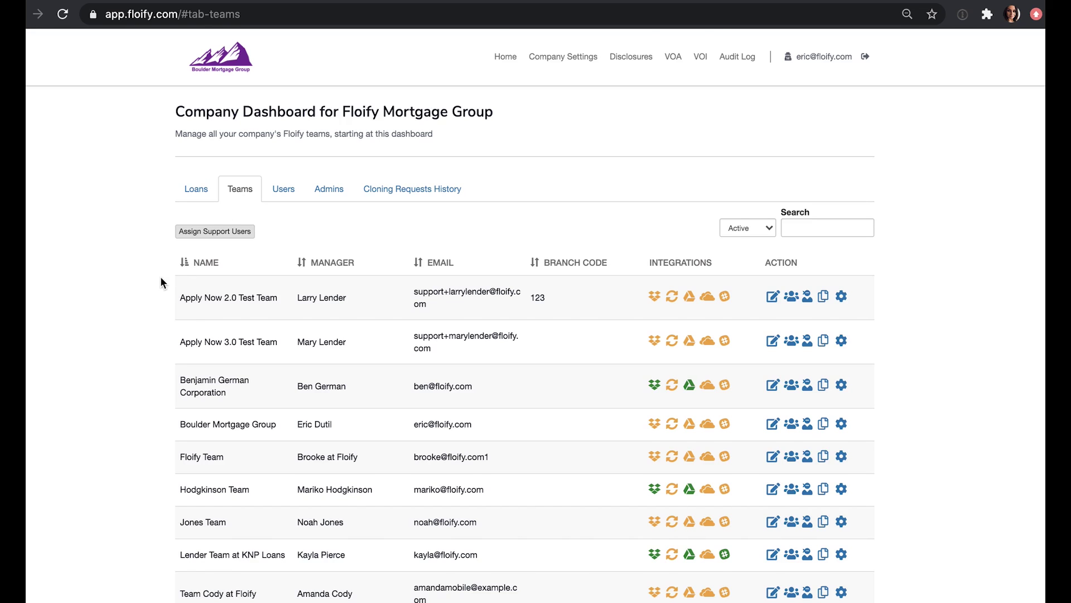
scroll(161, 276, down, 4)
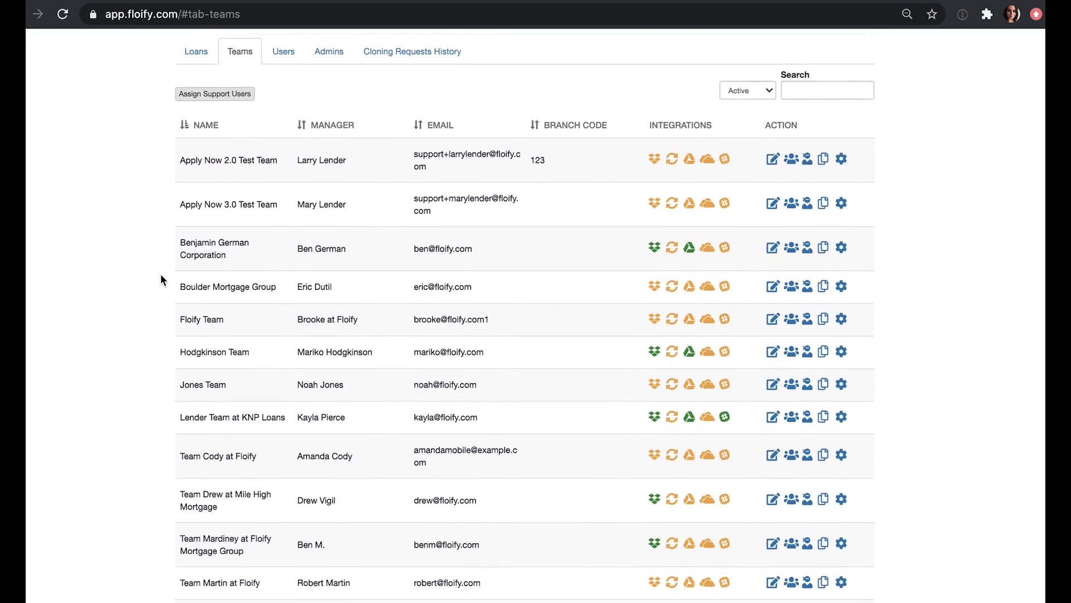
scroll(160, 279, up, 5)
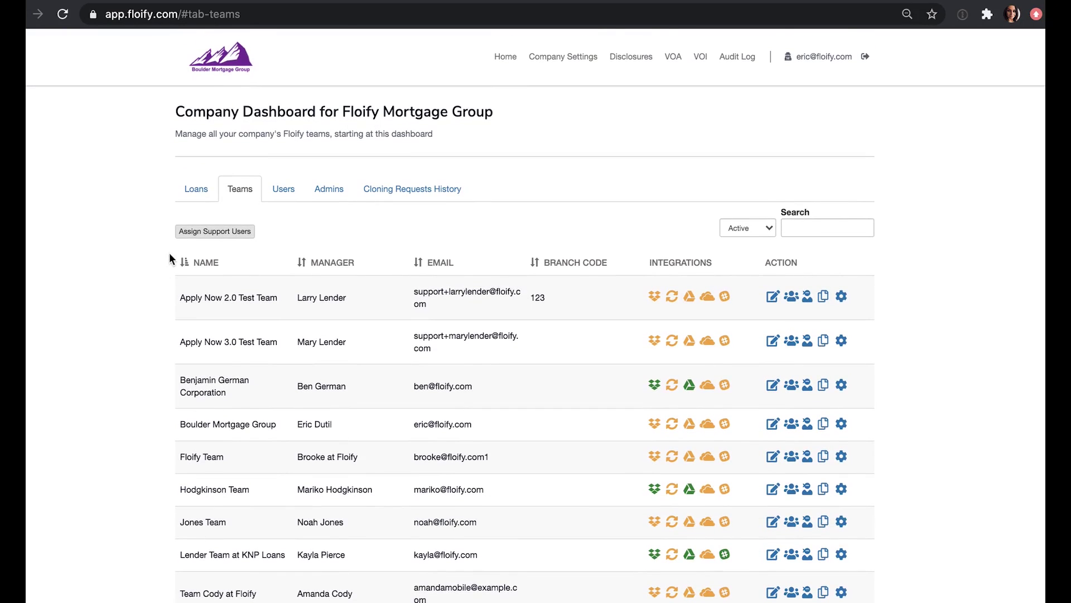
click(283, 193)
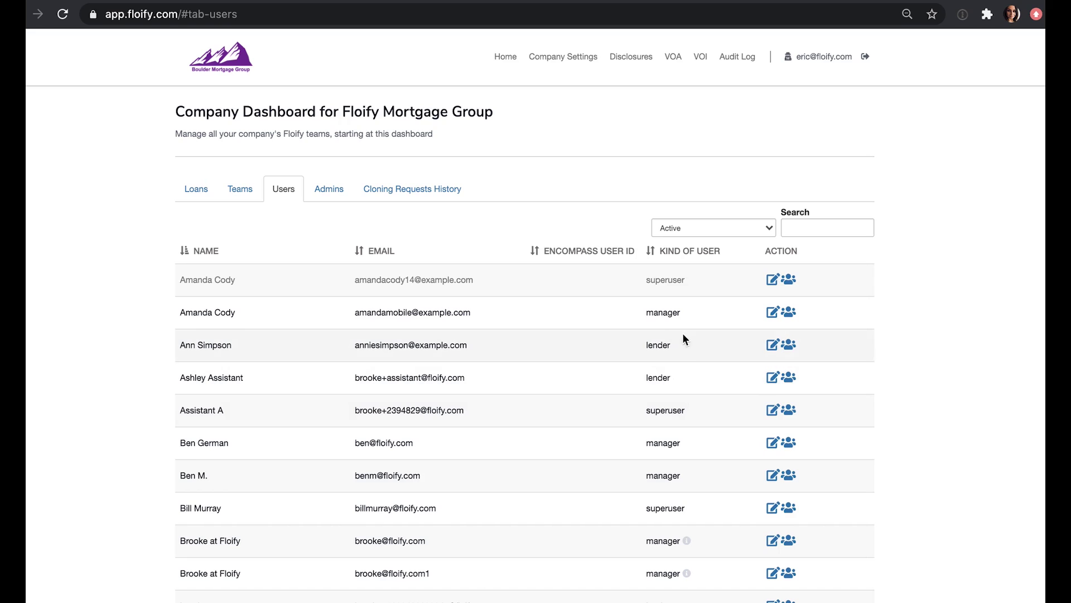
click(316, 189)
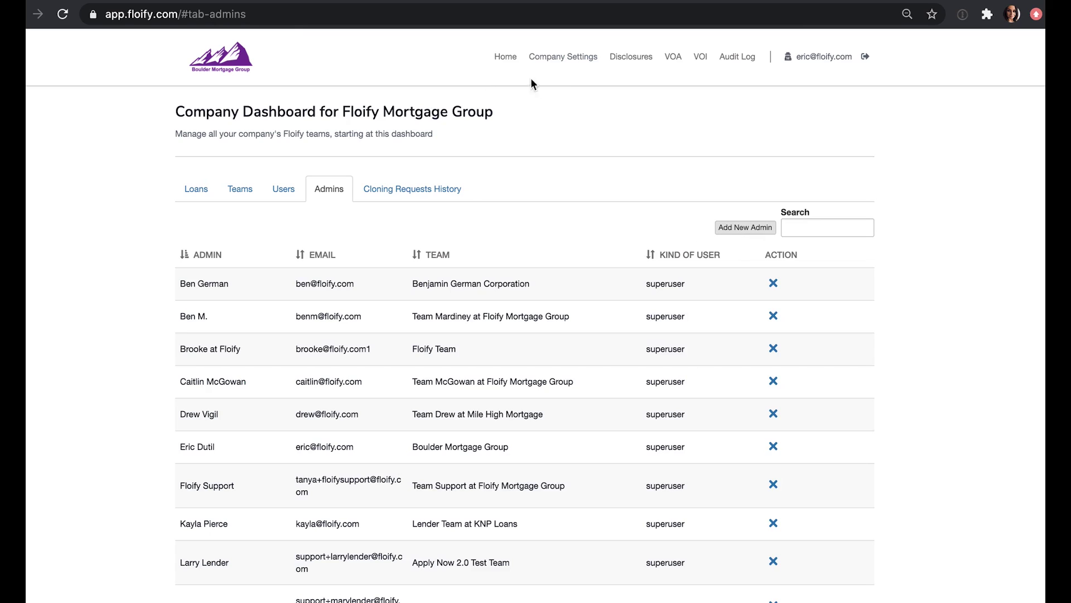
- Open the Company Settings and highlight the Company Name value in the Basic Settings
click(562, 63)
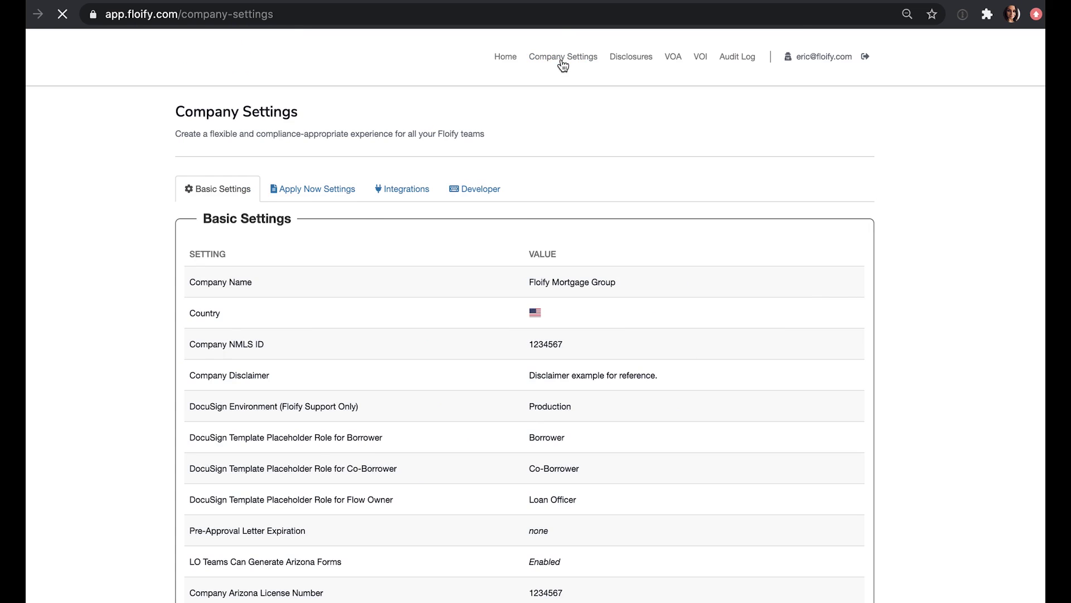
scroll(222, 252, down, 1)
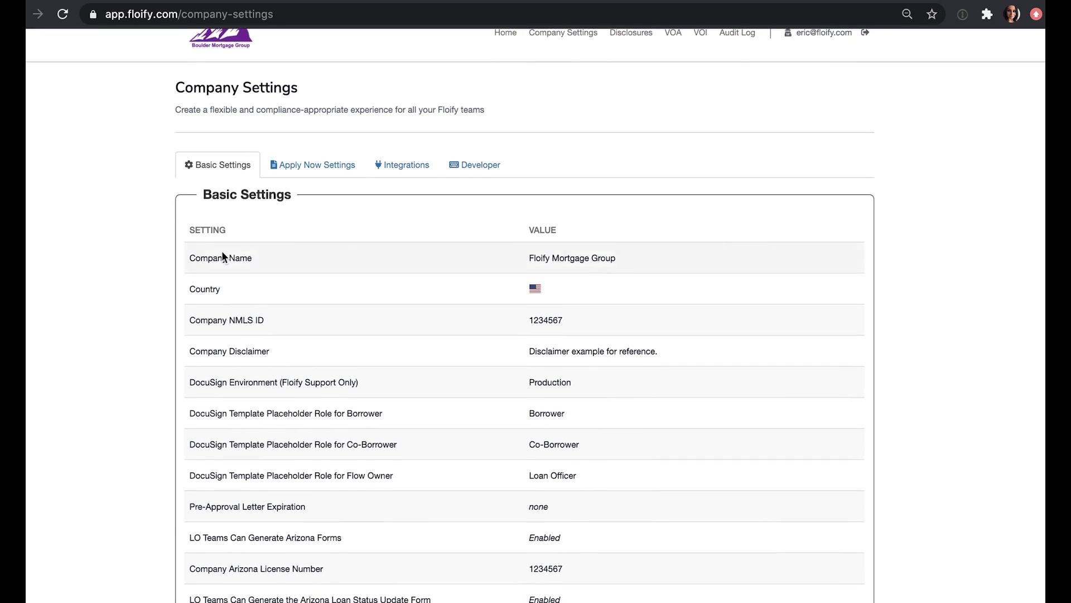
scroll(222, 255, down, 2)
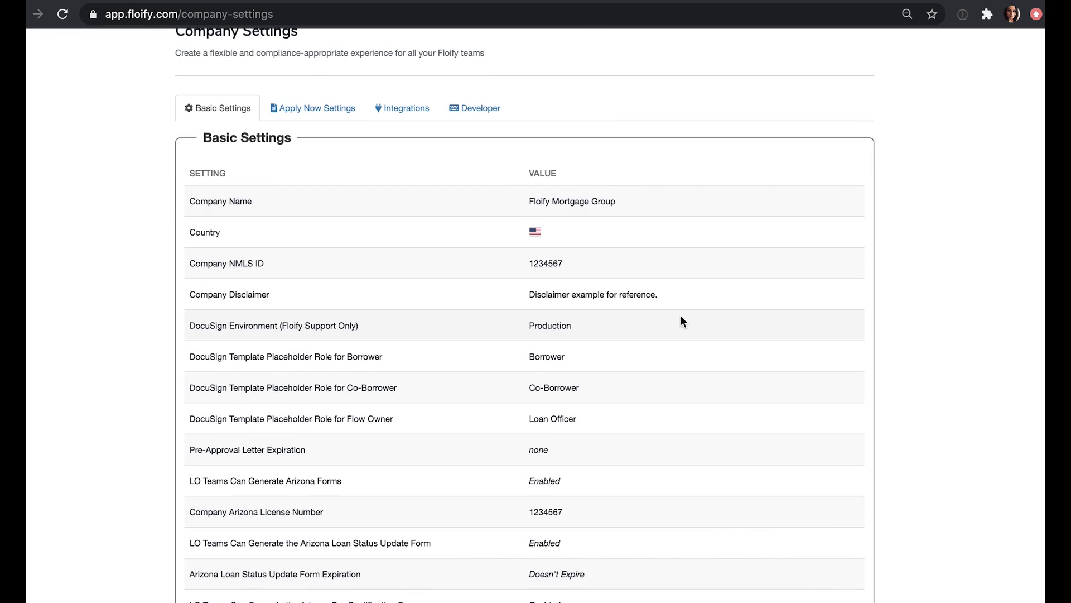
triple_click(604, 206)
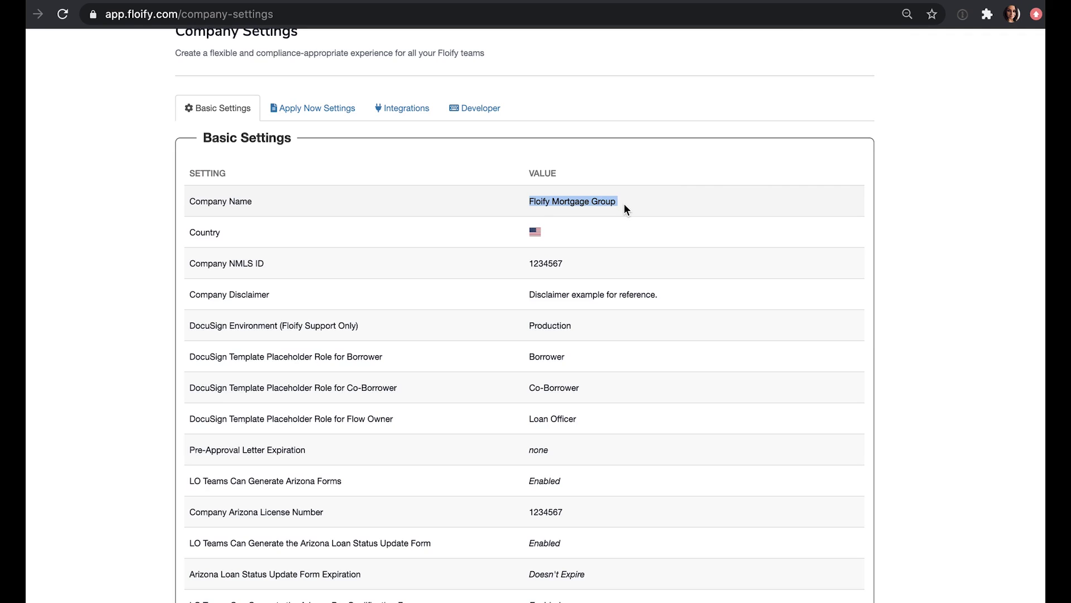
scroll(624, 209, up, 2)
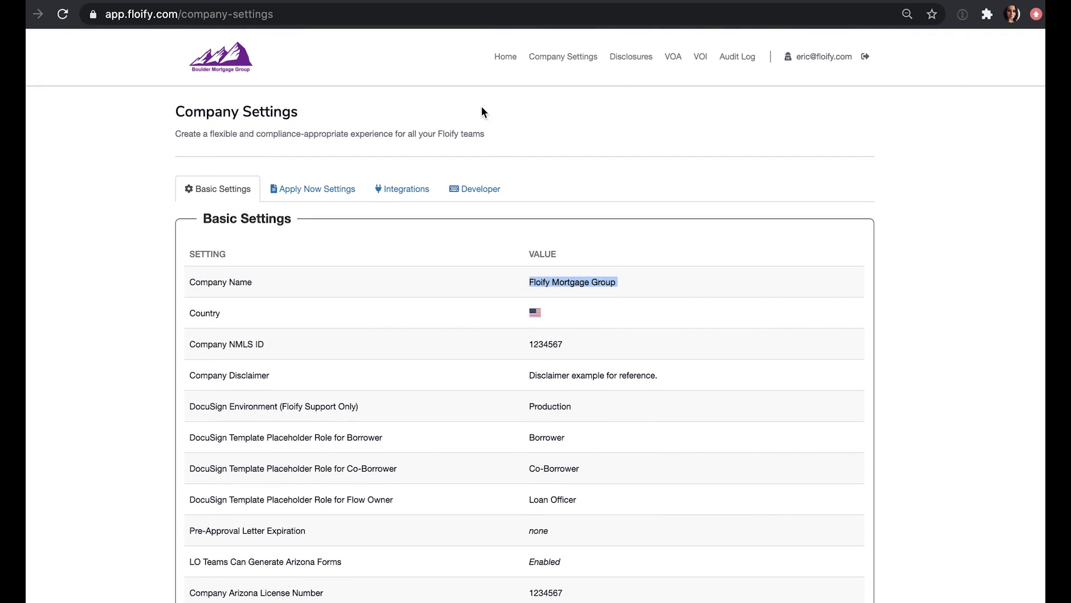
- Examine the company settings from Basic Settings through landing page, white labeling, password controls and user permissions to LOS Settings
scroll(537, 313, down, 2)
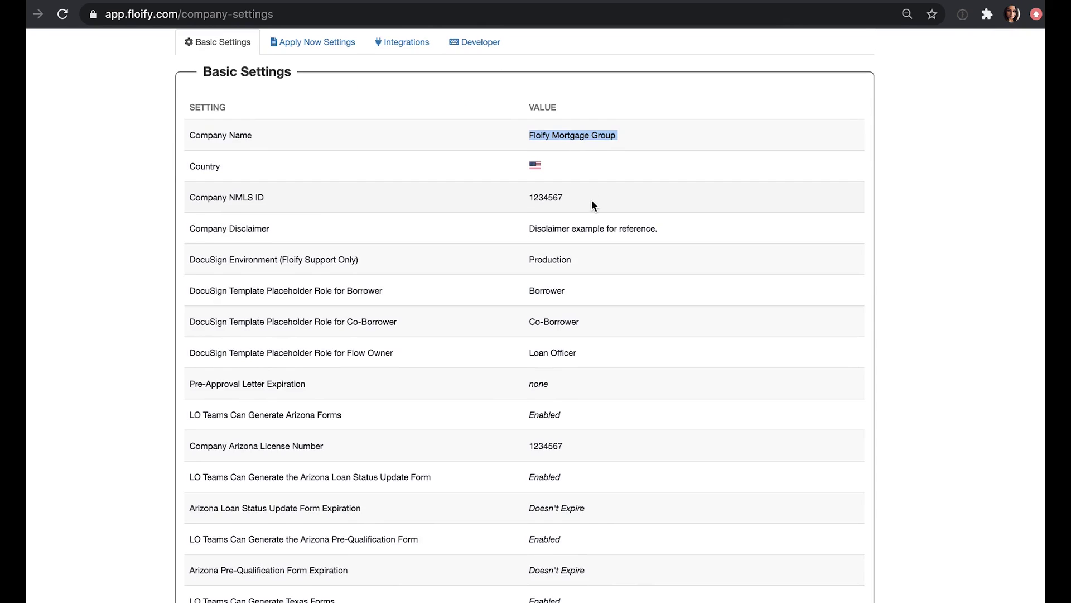
scroll(594, 205, down, 15)
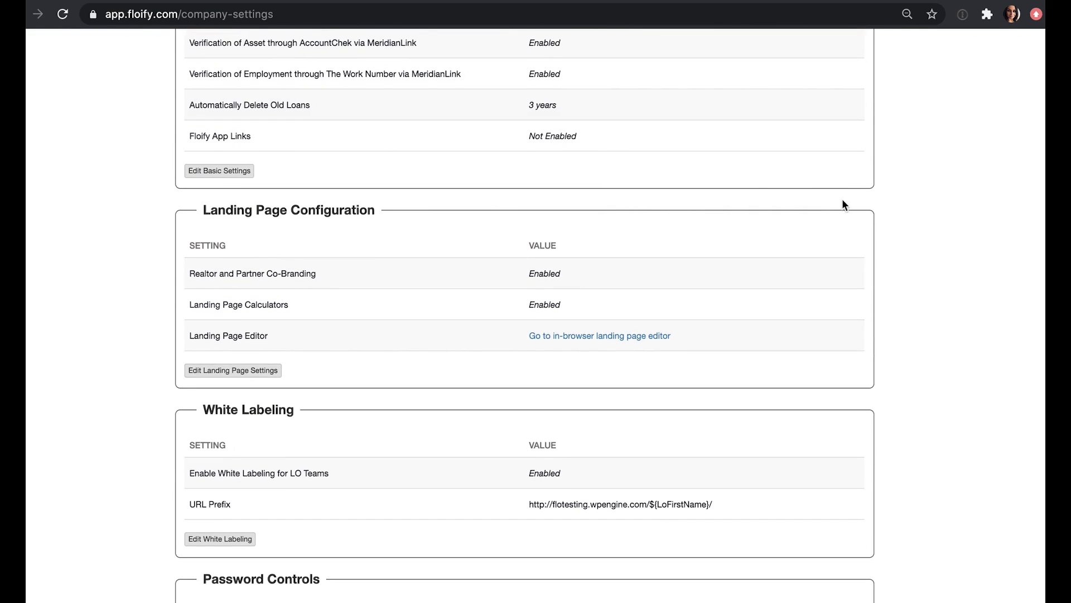
scroll(843, 200, down, 4)
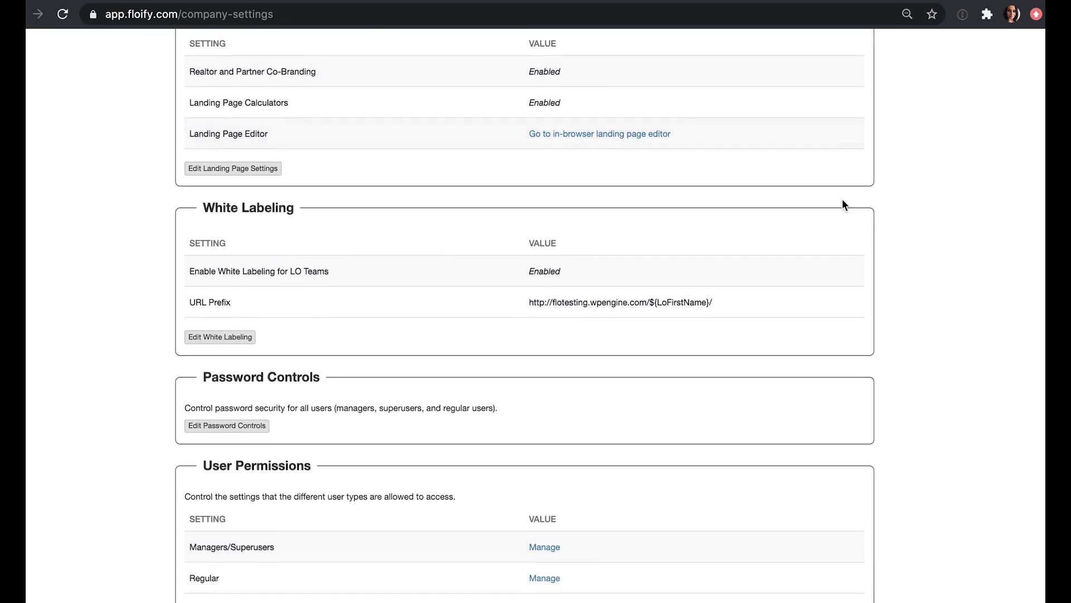
scroll(844, 206, down, 1)
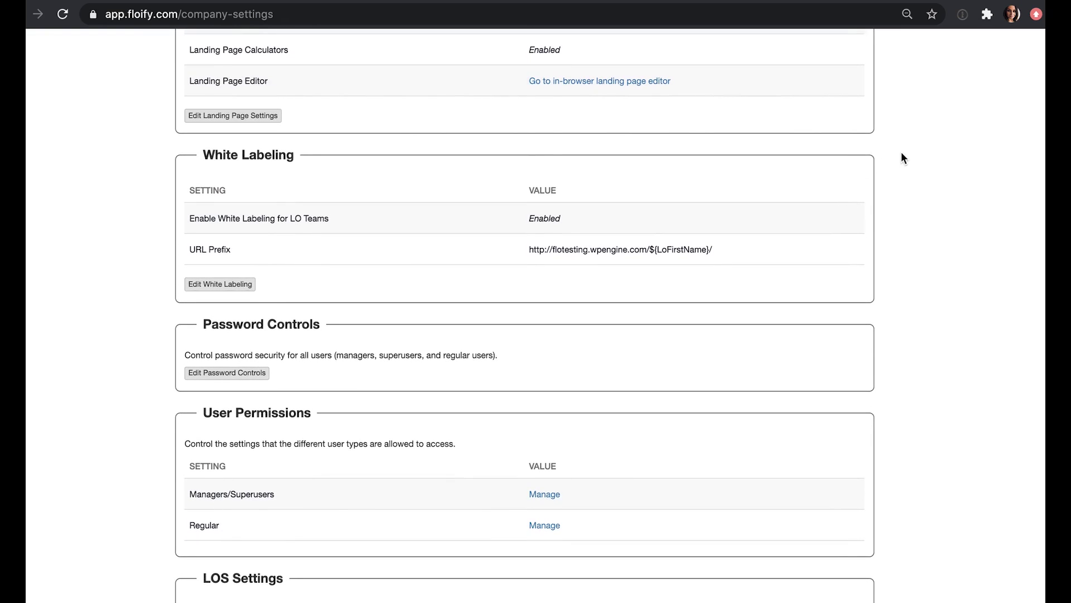
scroll(902, 153, down, 5)
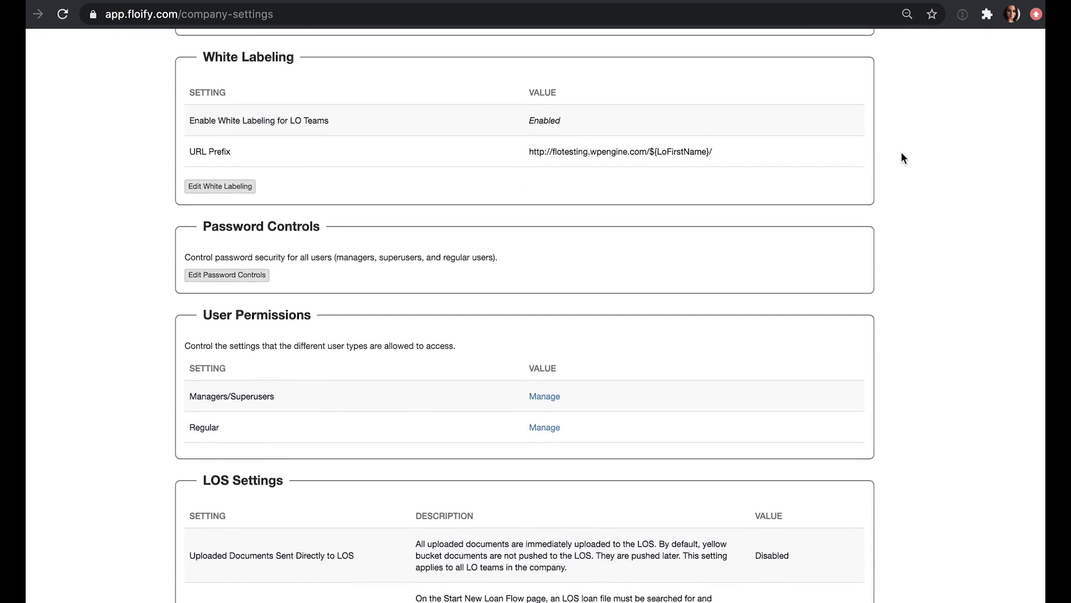
scroll(902, 153, down, 3)
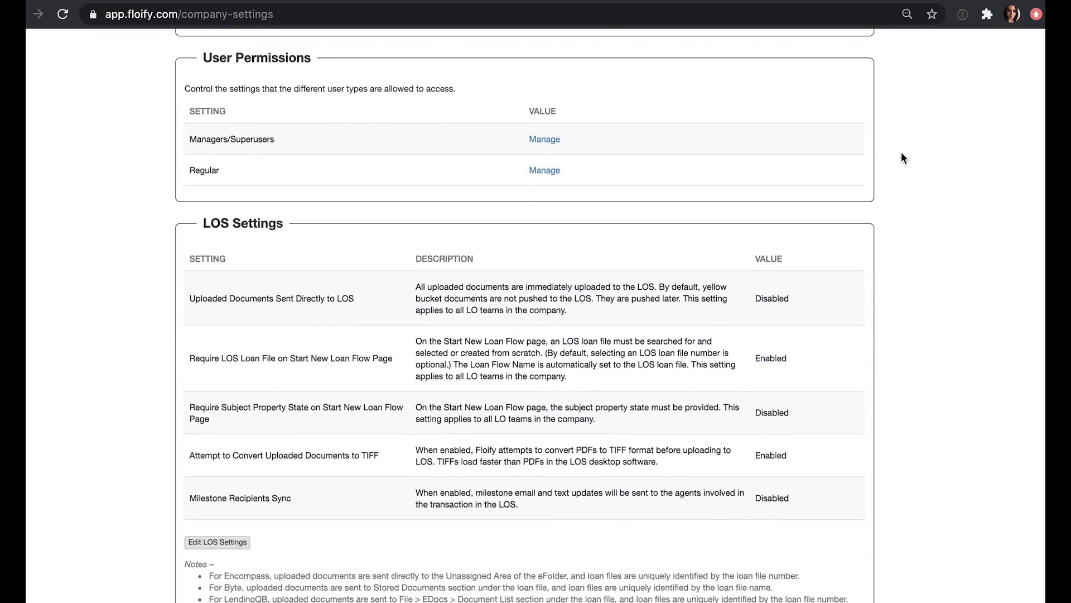
- Examine the company's LOS Settings, Stack and Send methods and Milestones Settings
scroll(901, 152, down, 2)
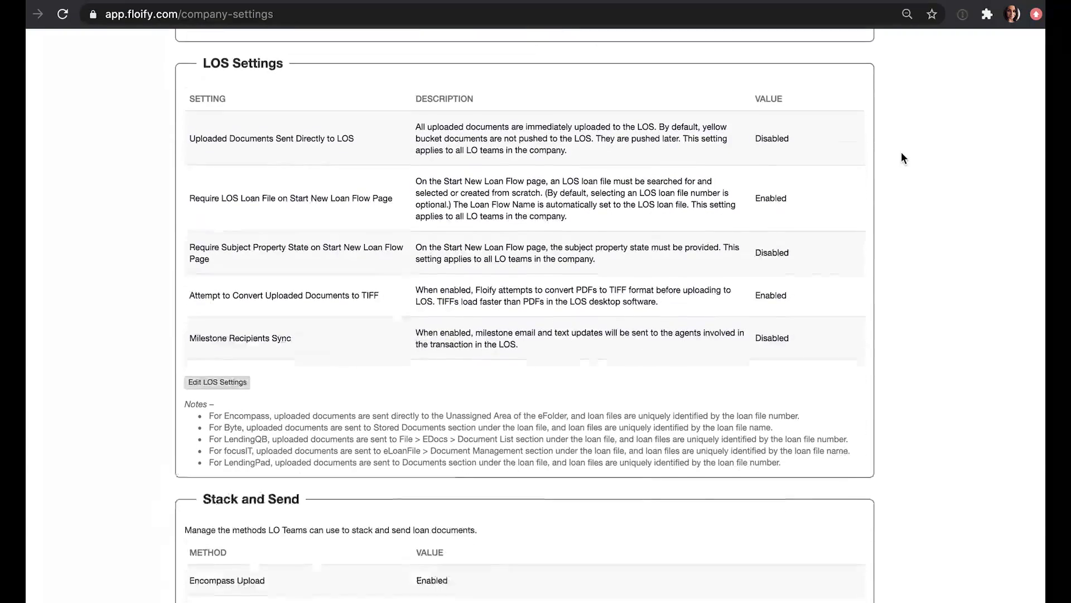
scroll(901, 158, down, 3)
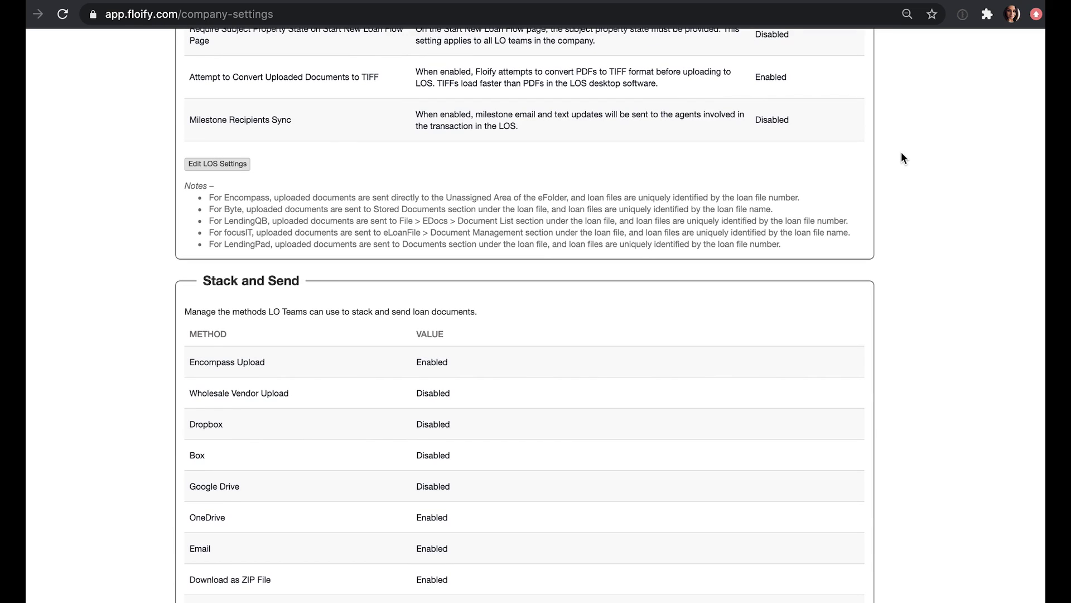
scroll(902, 153, down, 4)
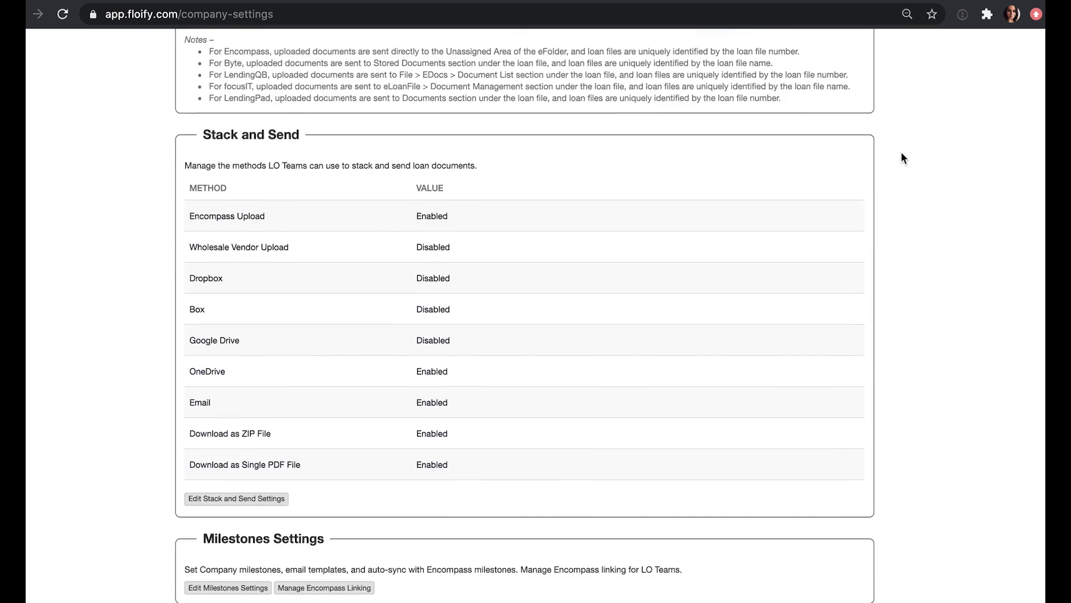
scroll(902, 154, down, 1)
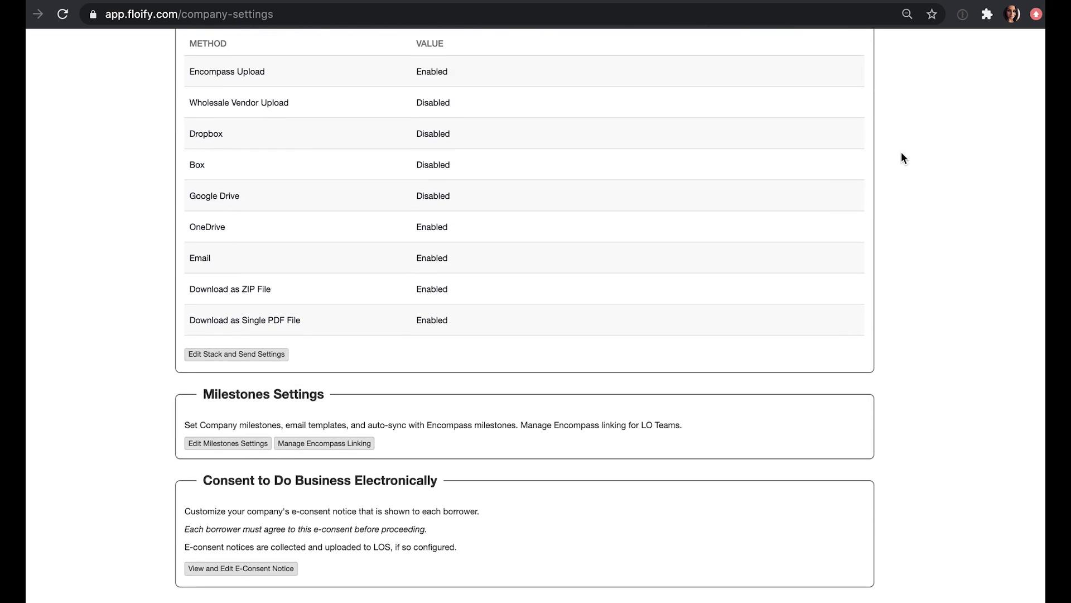
scroll(906, 263, down, 1)
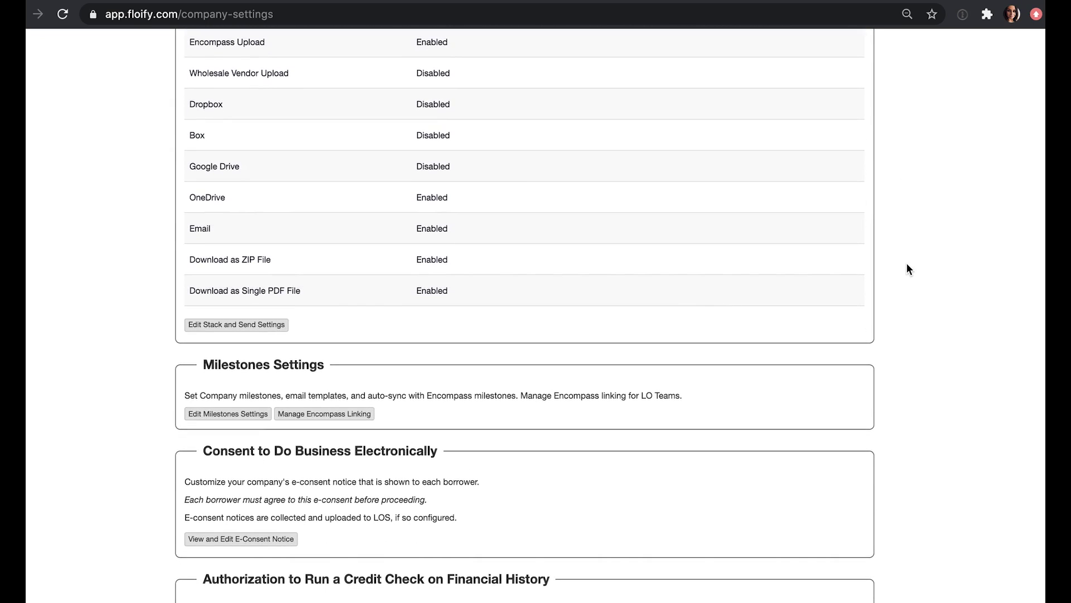
scroll(908, 267, up, 2)
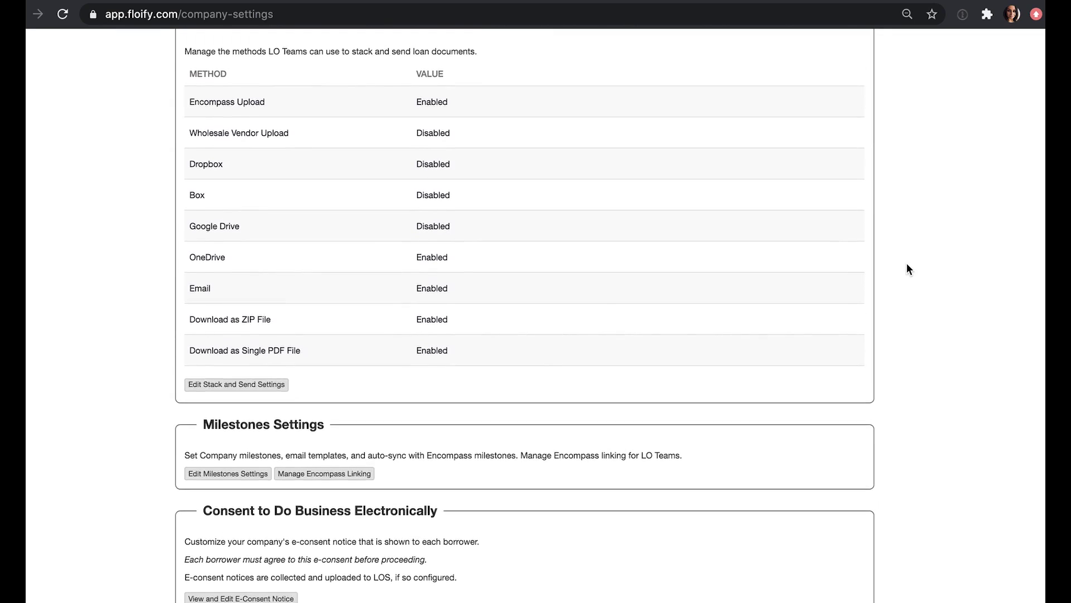
- Examine the remaining company settings from the e-consent and credit check notices through LOS adapter, disclosures, Floify E-Sign and DocMagic
scroll(908, 268, down, 4)
scroll(908, 269, down, 4)
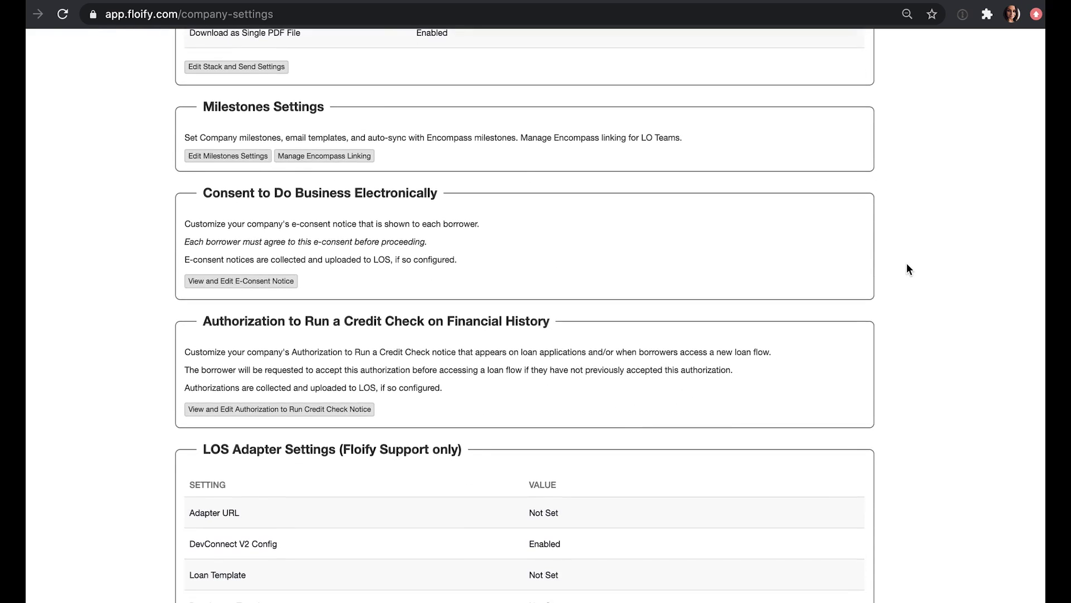
scroll(907, 269, down, 4)
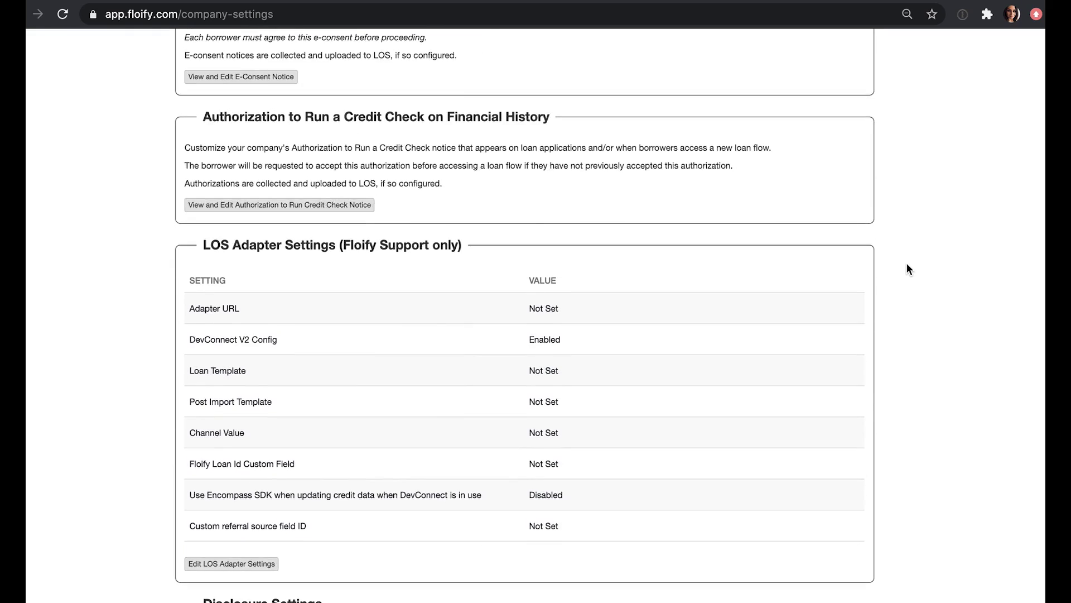
scroll(906, 268, down, 20)
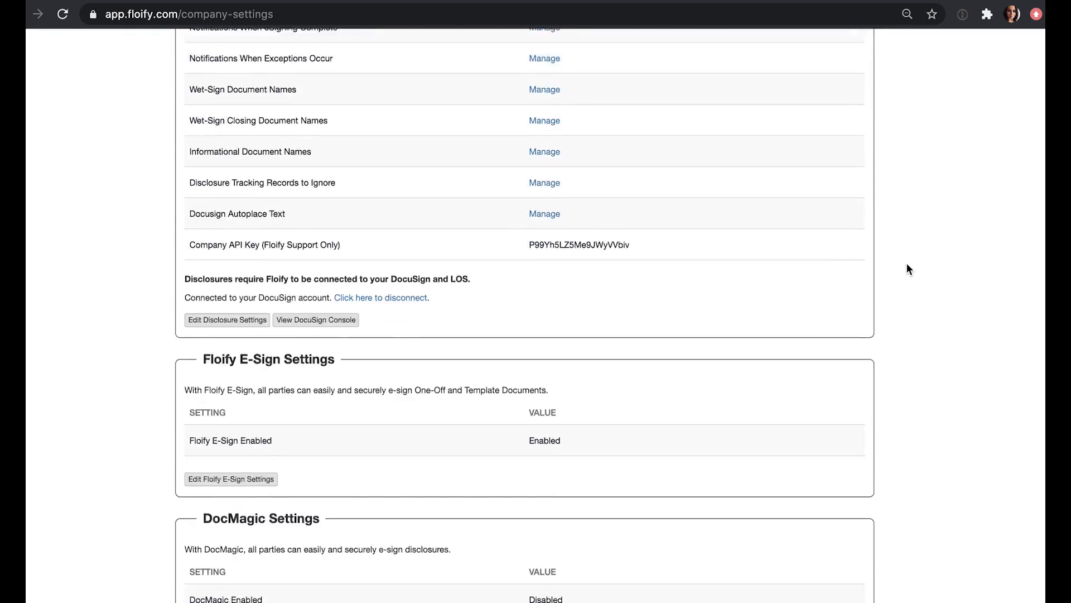
scroll(908, 262, up, 2)
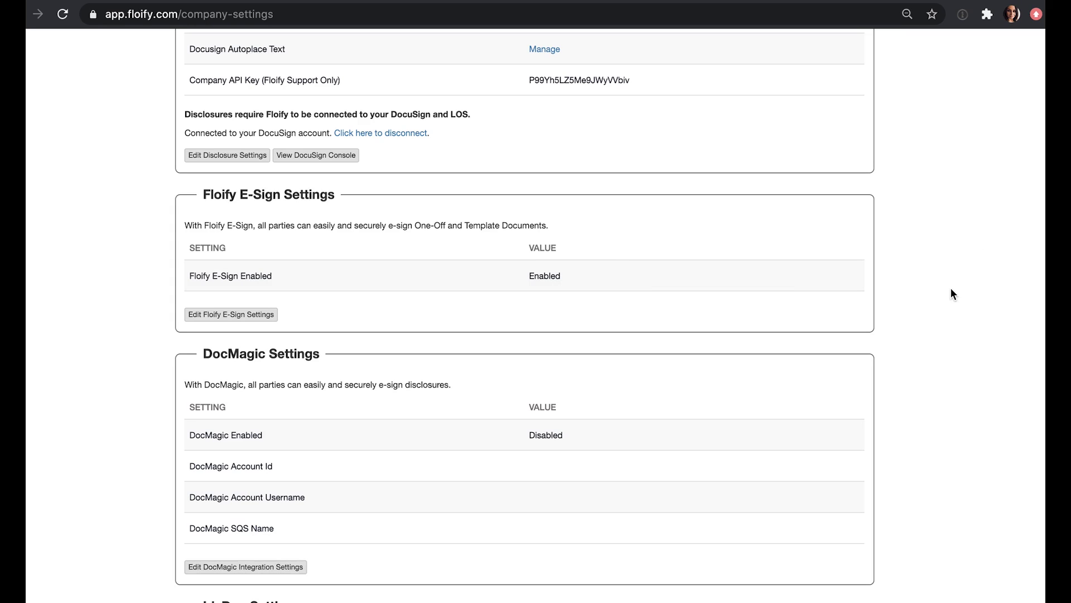
scroll(951, 290, down, 15)
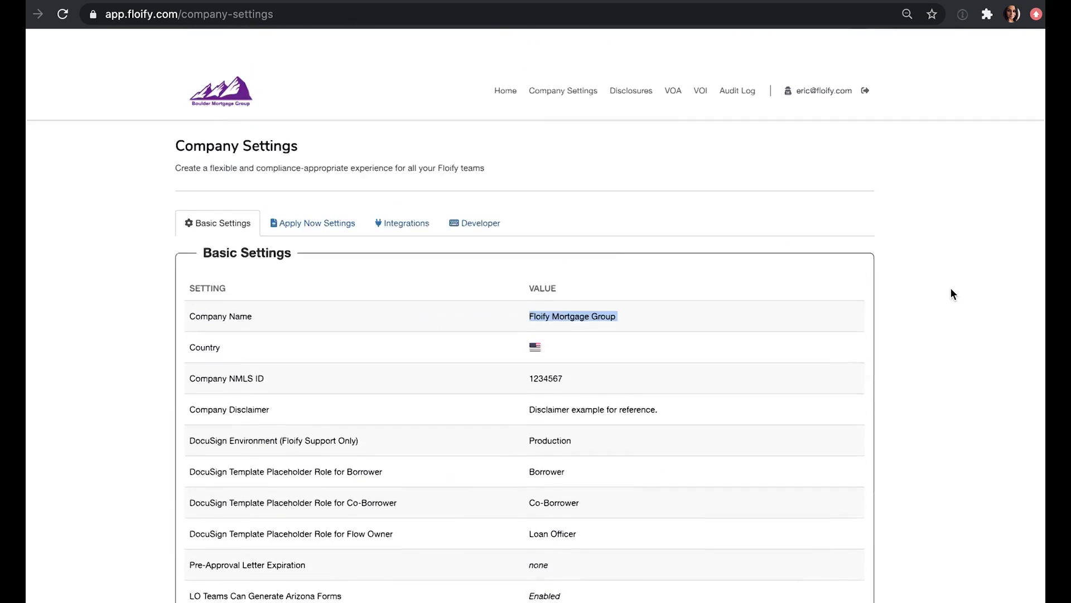
scroll(951, 290, down, 2)
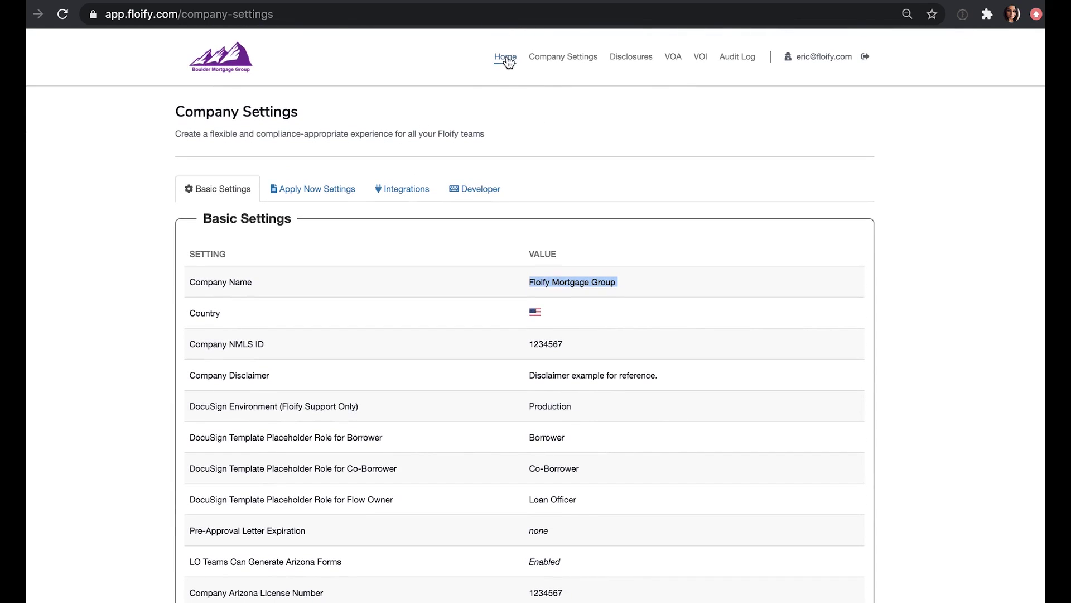
- Return to the company dashboard and look through its list of active teams
click(505, 57)
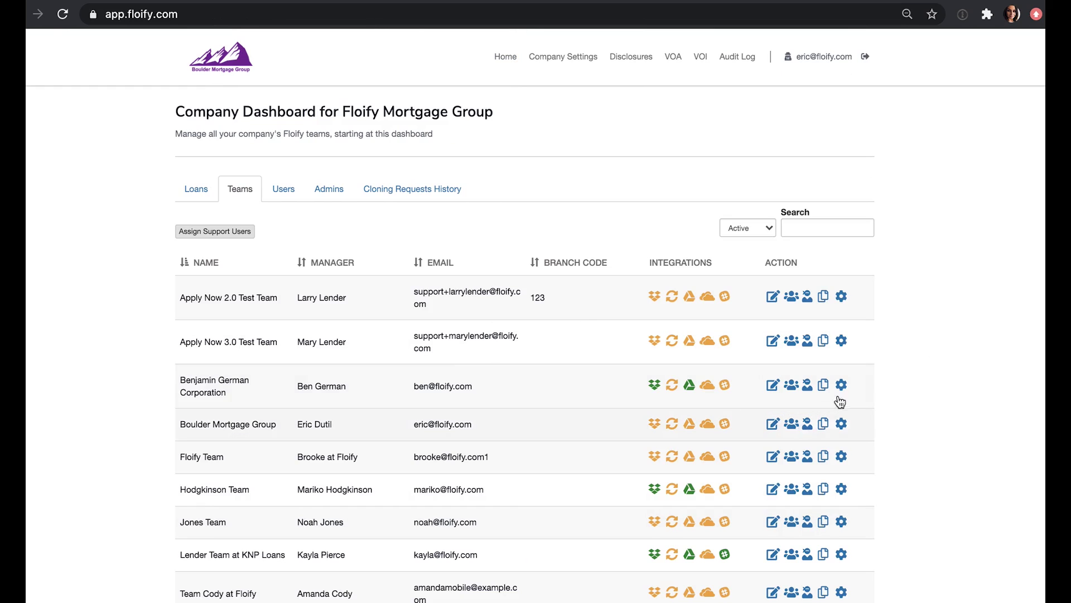
scroll(942, 362, down, 3)
scroll(942, 361, down, 2)
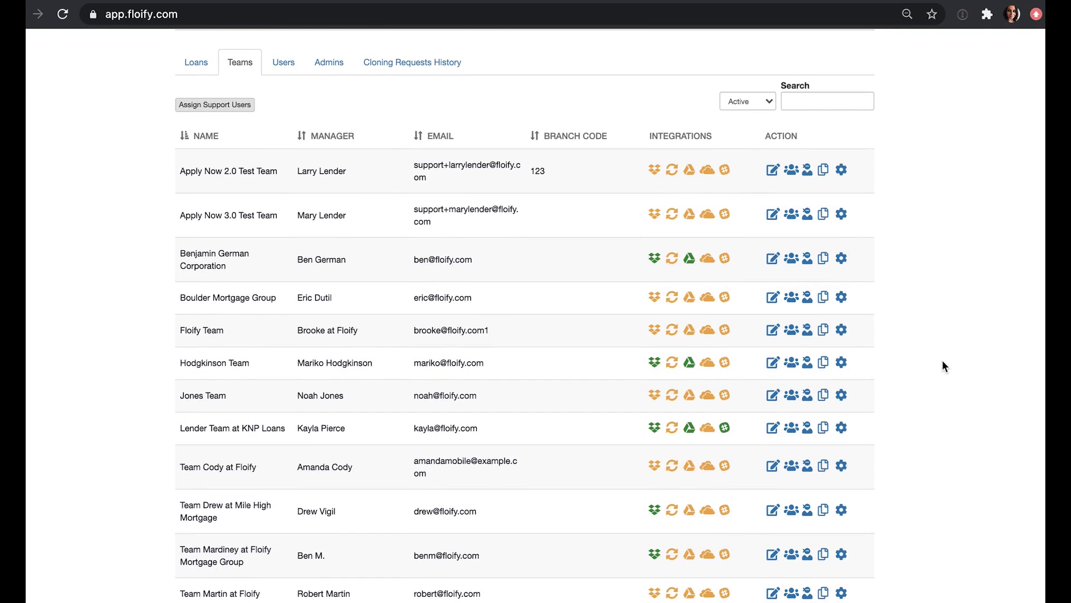
scroll(942, 361, up, 5)
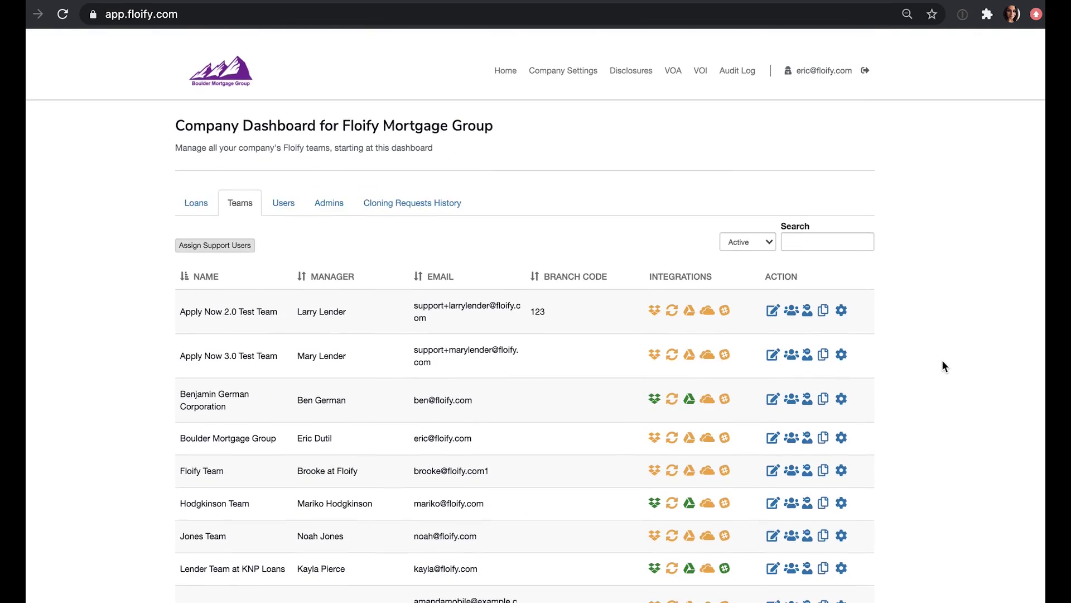
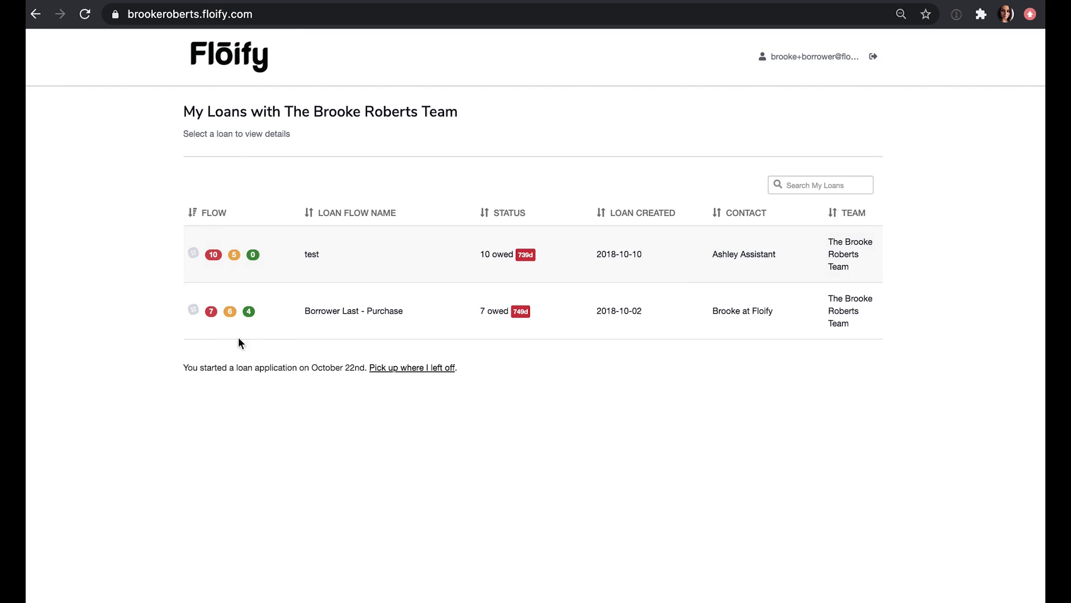
- Review the borrower's loan list, open the "test" loan flow and look through its Docs Owed
mouse_move(213, 260)
mouse_move(522, 255)
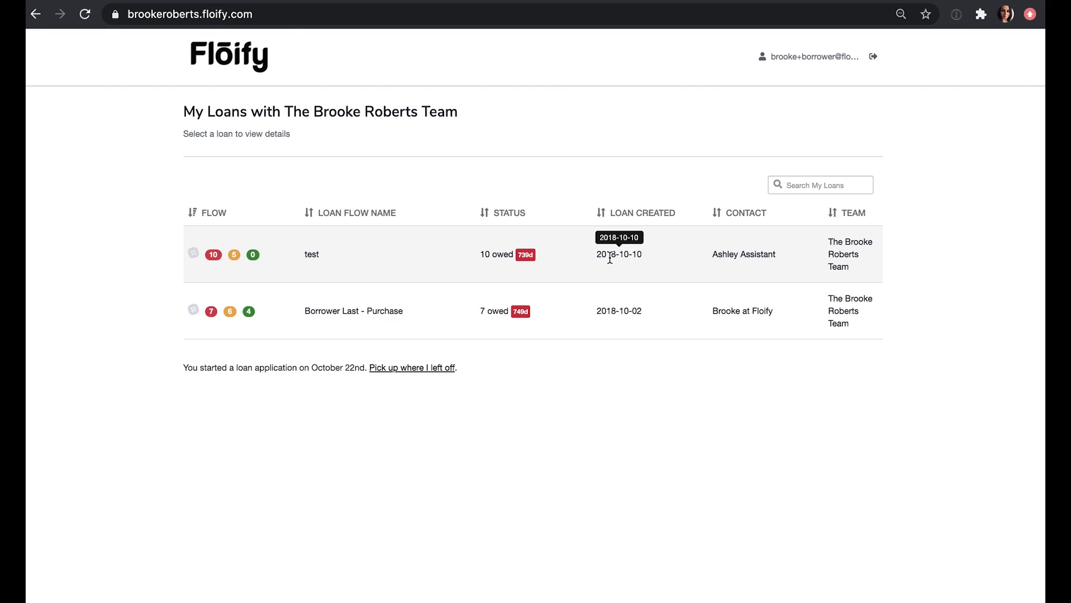
mouse_move(751, 255)
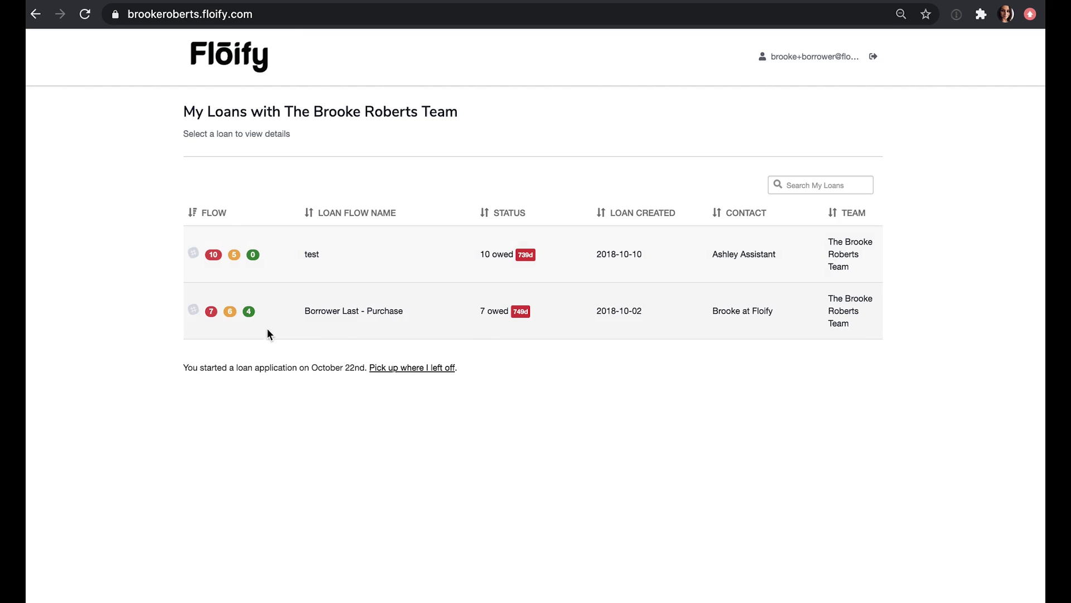
click(217, 256)
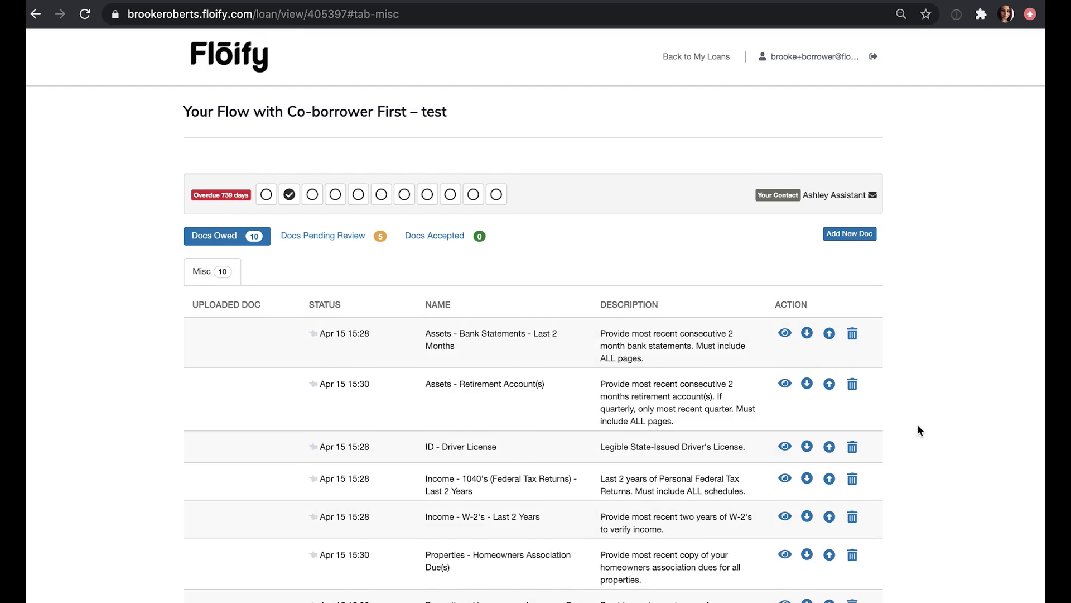
scroll(918, 425, down, 1)
scroll(917, 425, up, 1)
scroll(410, 363, down, 3)
scroll(410, 362, up, 3)
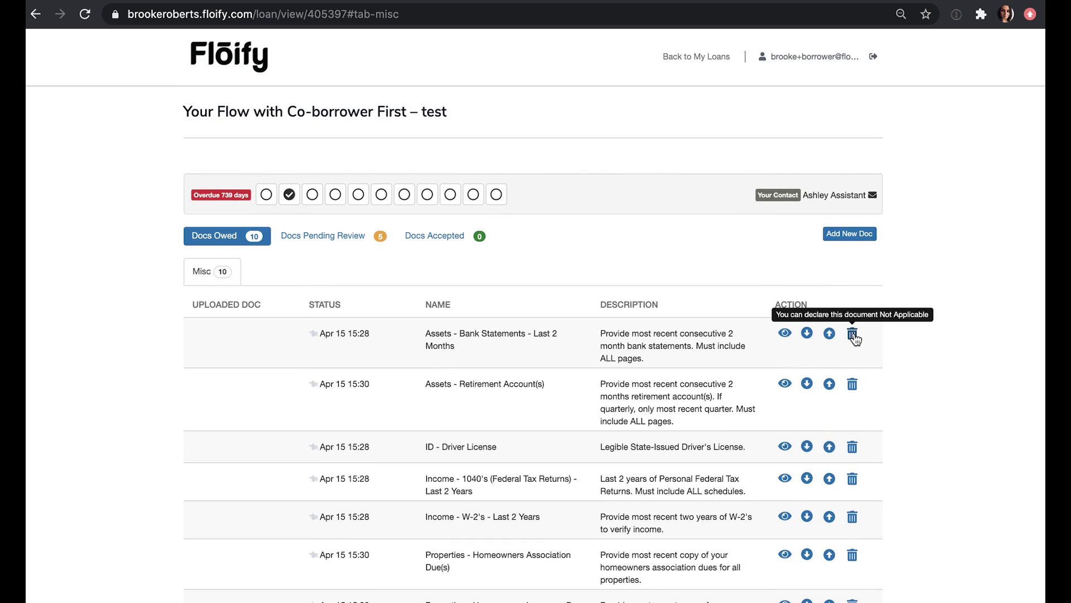
- Show the test loan's Docs Pending Review and check its milestone descriptions
click(339, 237)
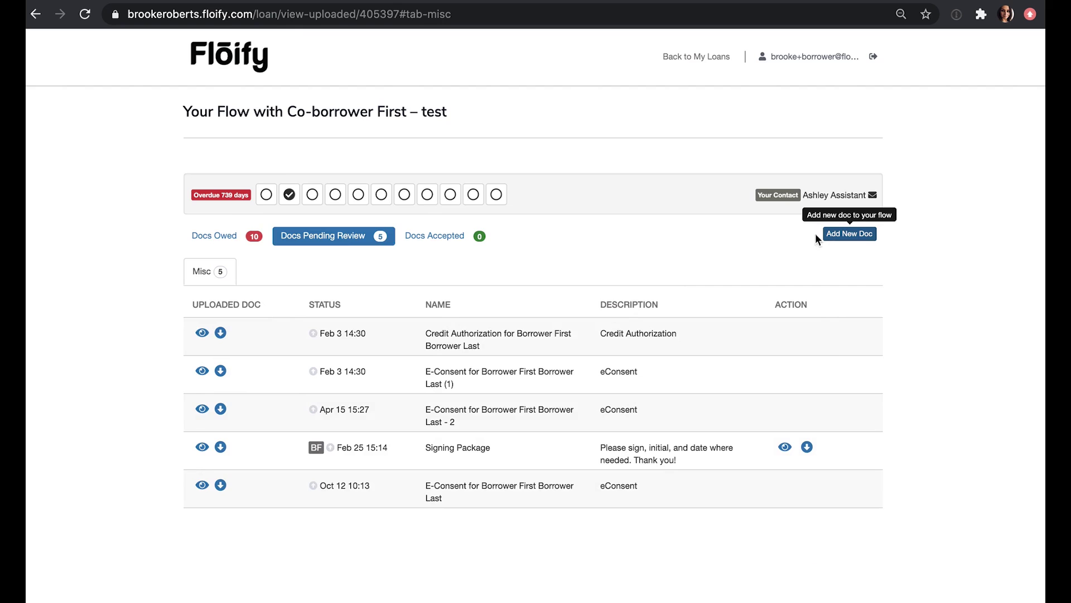
mouse_move(291, 198)
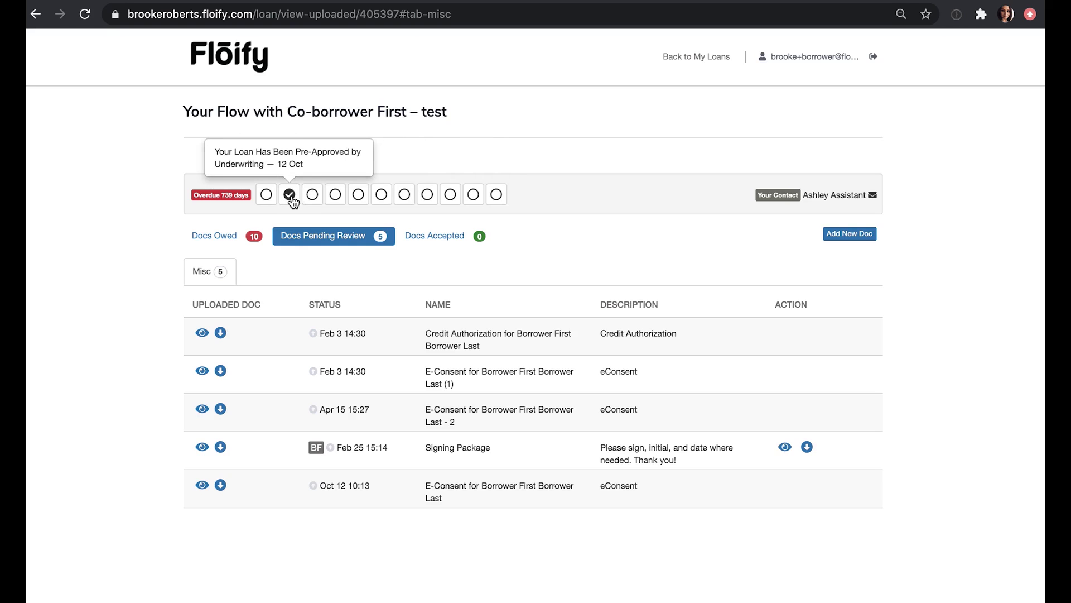
click(310, 198)
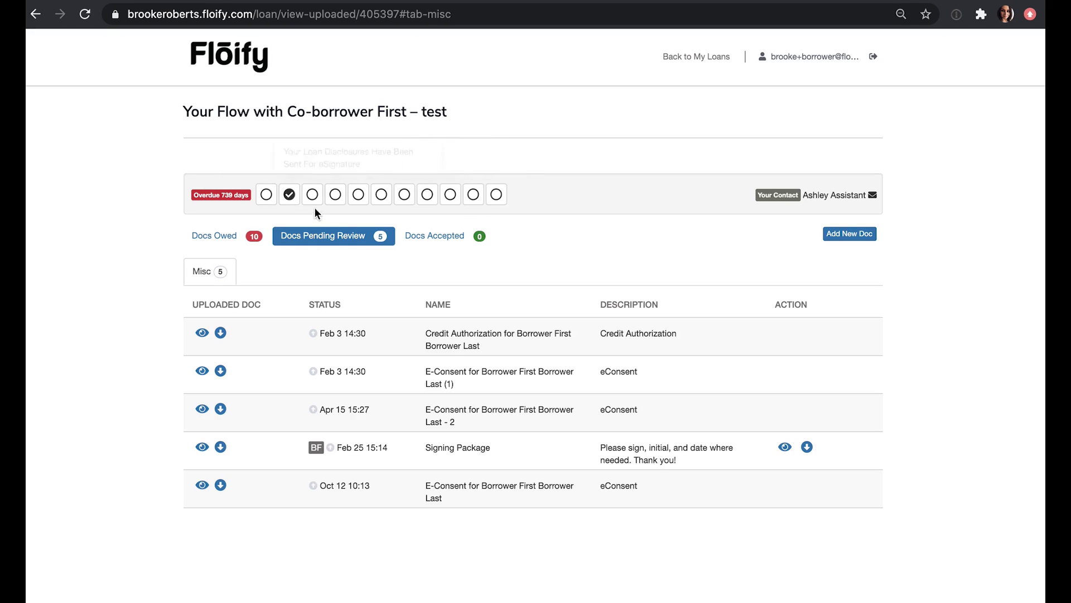
- View the form for adding a new completed document to the test loan, and return to the pending documents
click(862, 236)
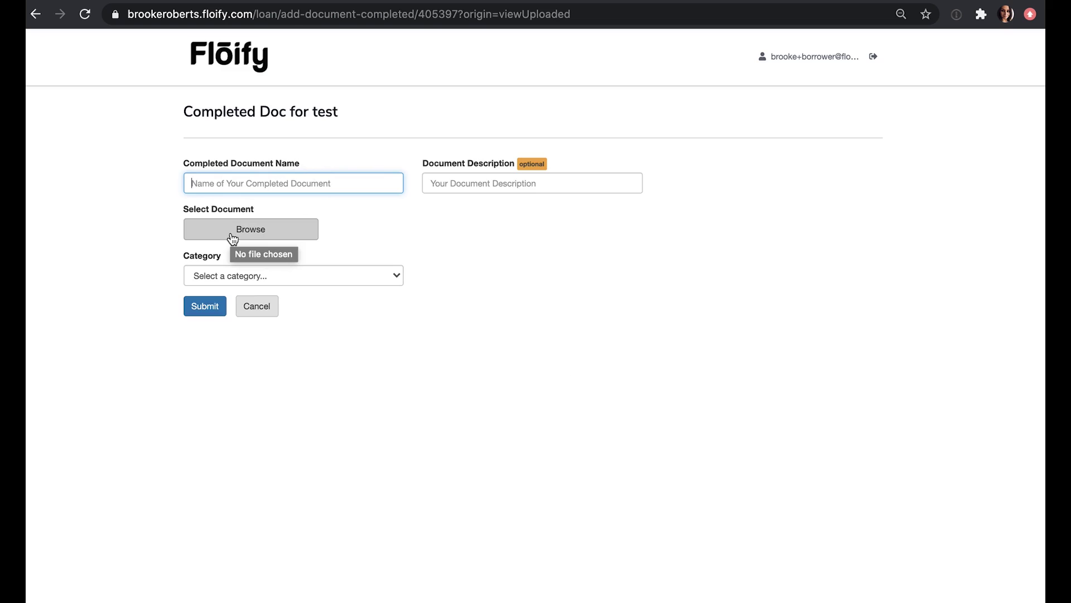
scroll(230, 328, left, 5)
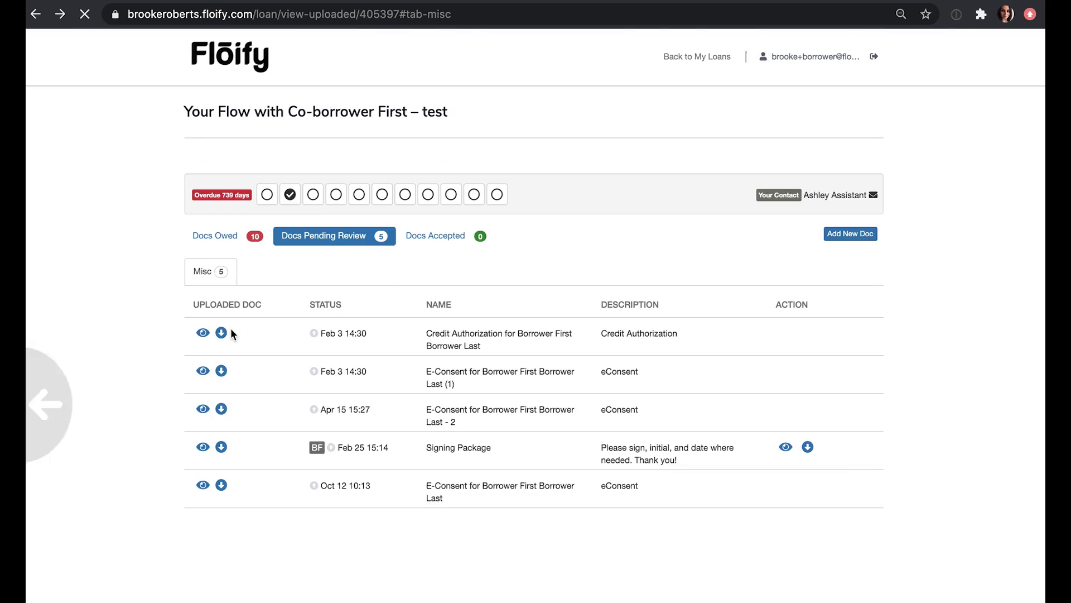